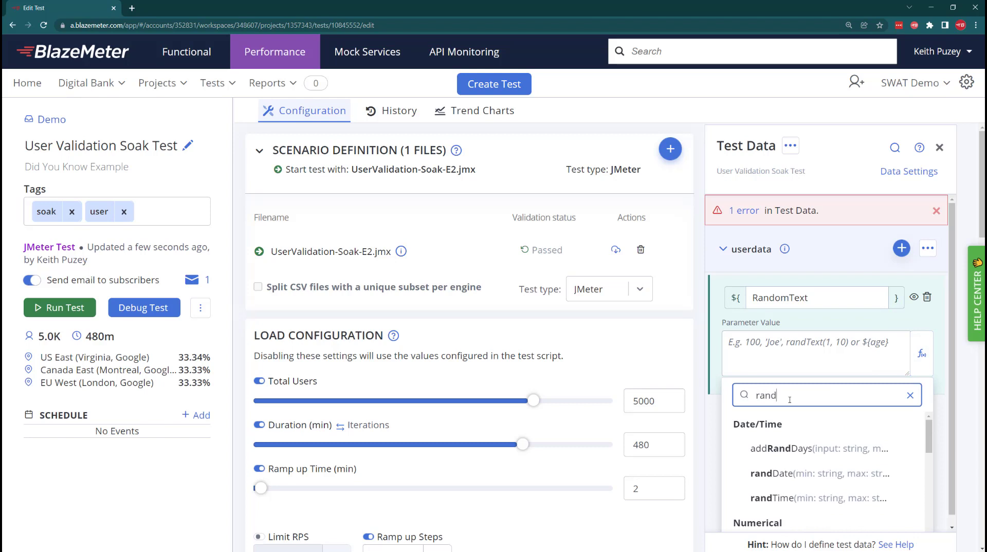
Find the randText function, review its description and use it as the RandomText parameter's value
type("t")
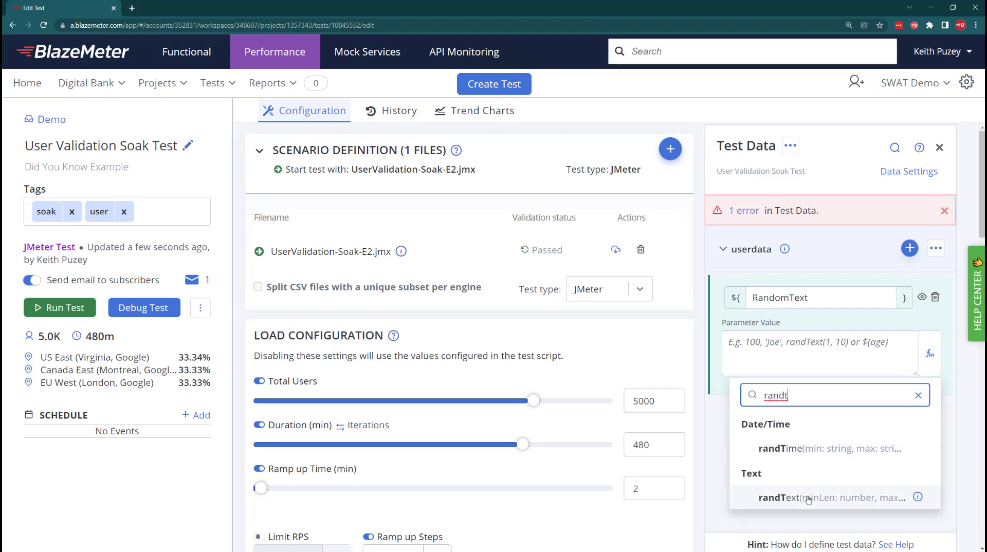
left_click(918, 502)
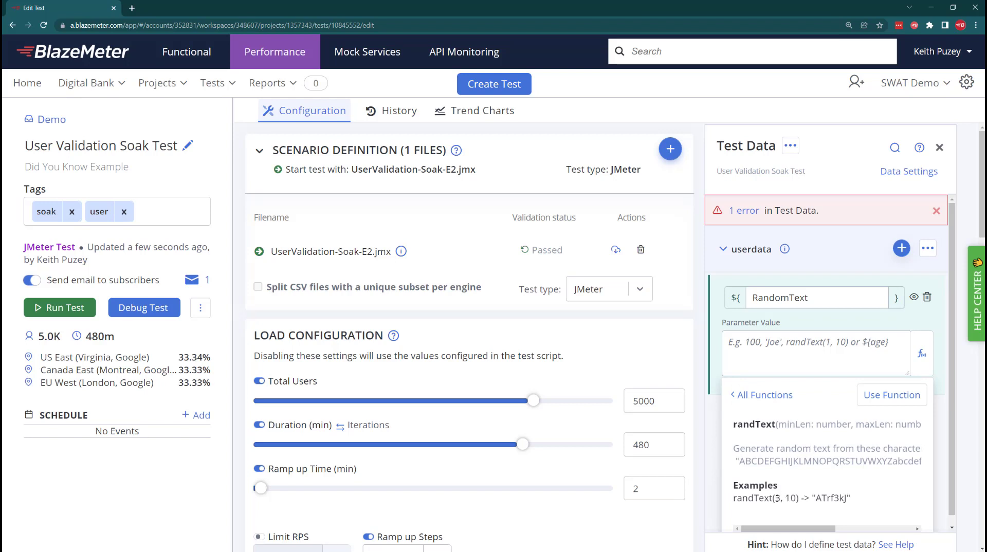
left_click(873, 396)
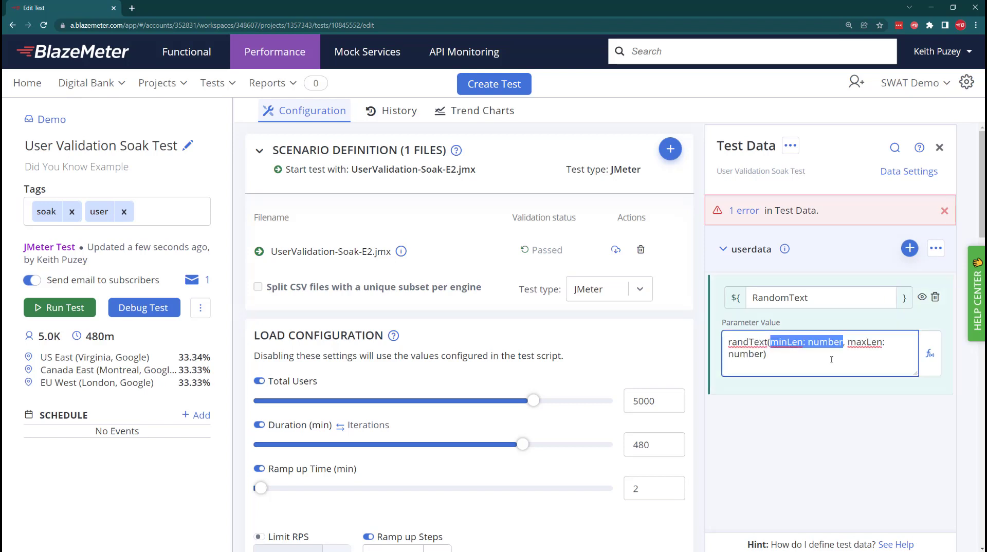
Set the randText arguments to a minimum length of 5 and a maximum length of 10
type("5")
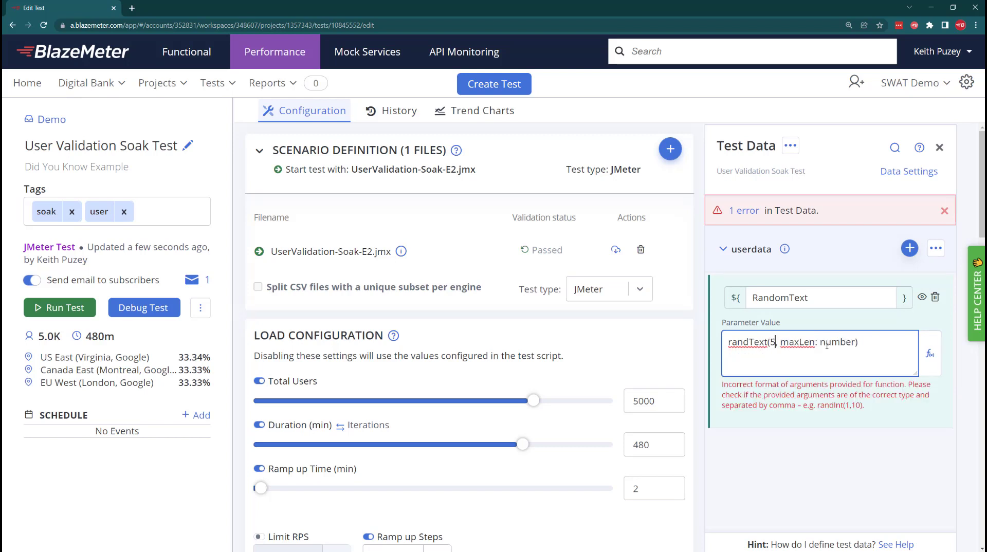
left_click_drag(820, 343, 808, 343)
left_click(781, 342)
type("10")
key("Delete")
key("Delete")
key("Delete")
key("Delete")
key("Delete")
key("Delete")
key("Delete")
key("Delete")
key("Delete")
key("Delete")
key("Delete")
key("Delete")
key("Delete")
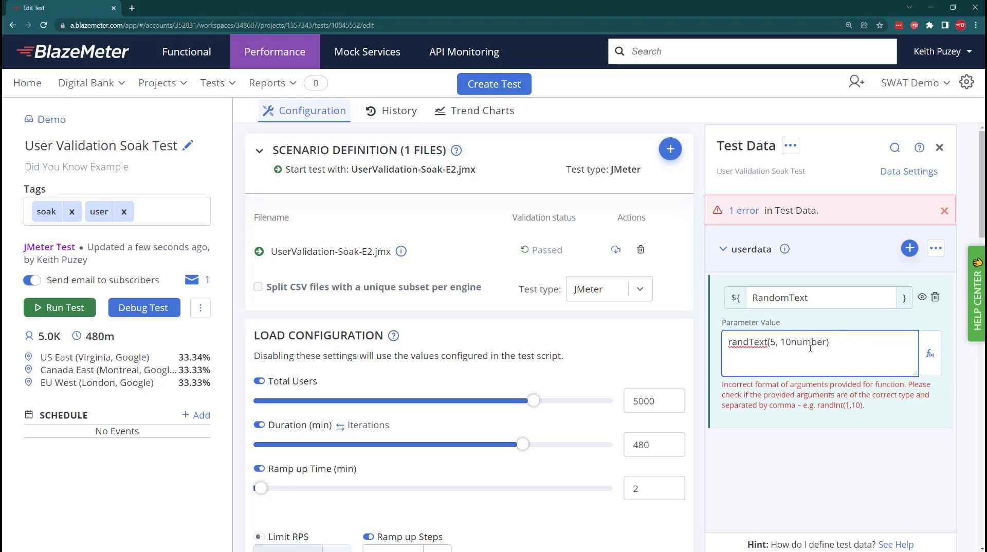
key("Delete")
Preview generated values for the RandomText parameter twice, returning to the expression
left_click(921, 298)
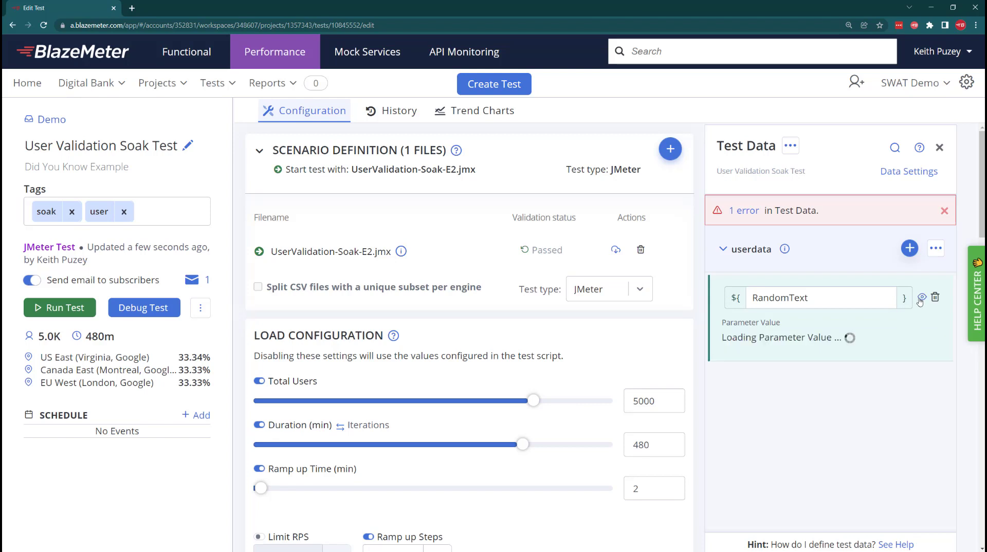
left_click(920, 298)
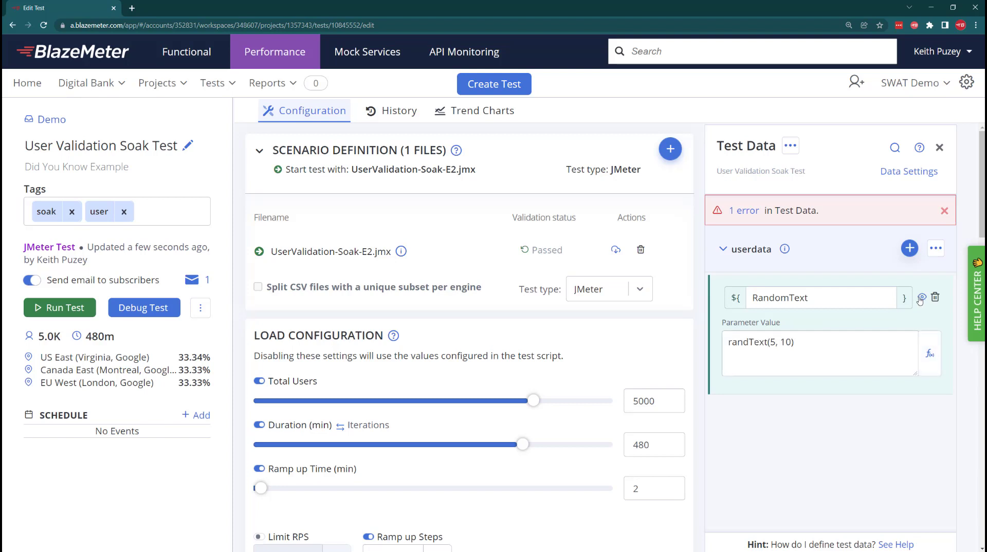
left_click(921, 298)
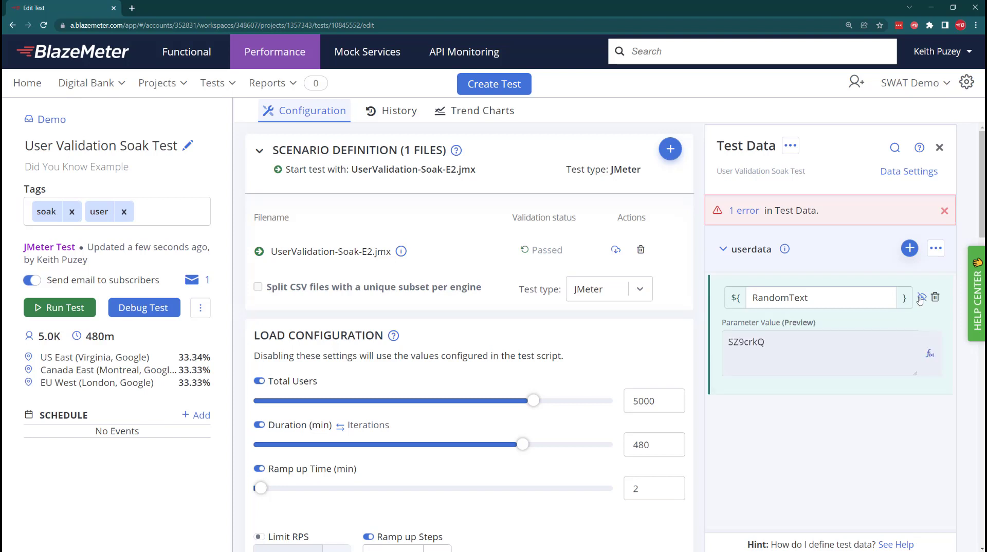
left_click(920, 298)
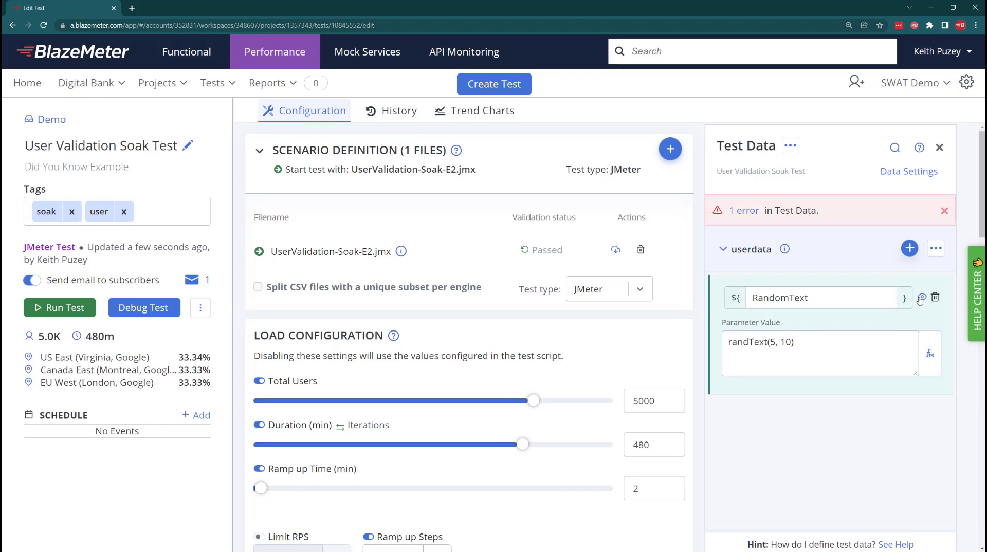
Save the RandomText parameter and add a new data parameter named RandomCharacters to userdata
left_click(909, 248)
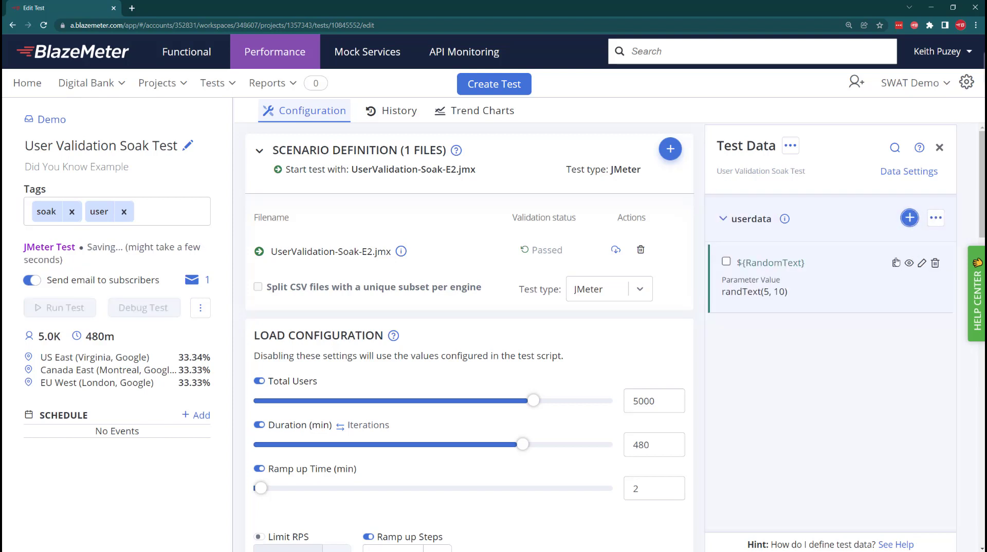
left_click(909, 218)
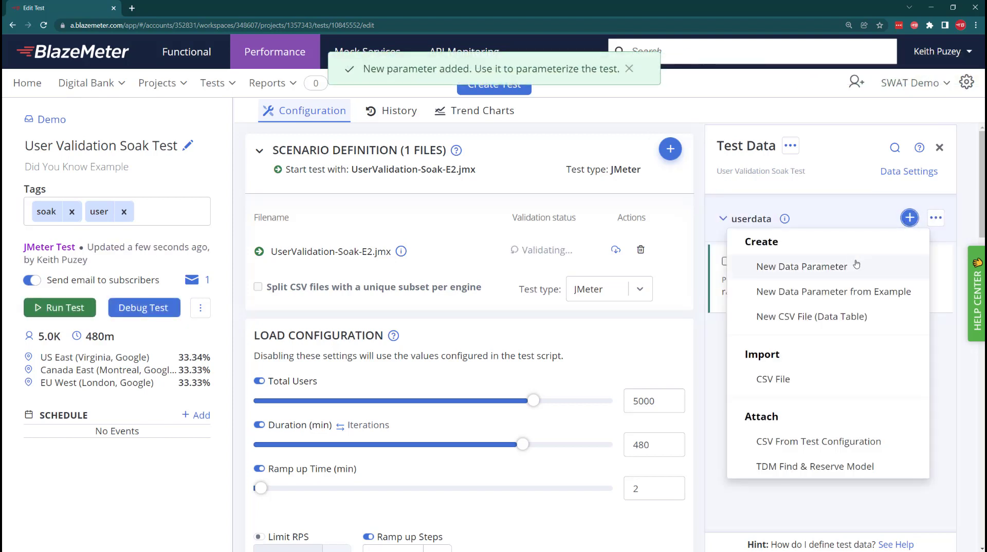
left_click(784, 267)
type("R")
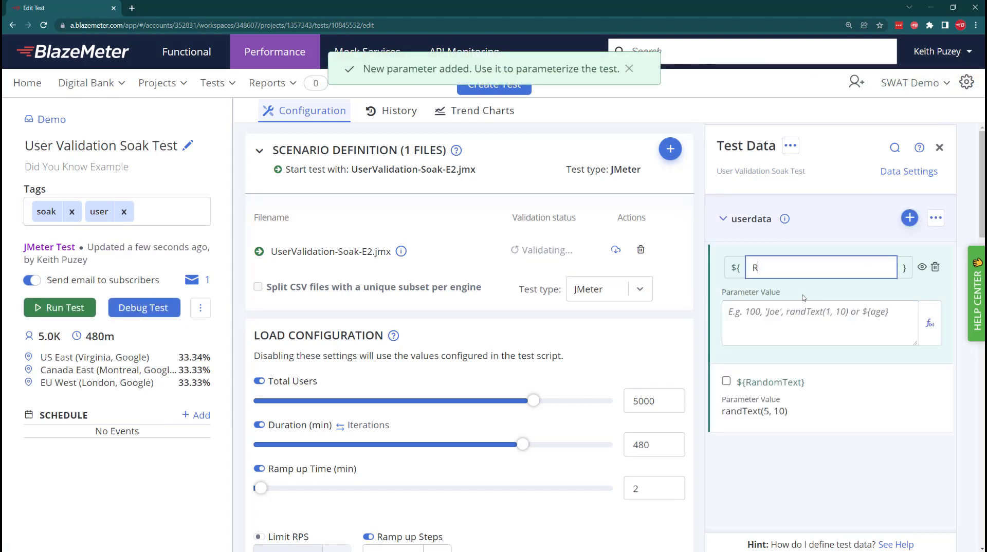
type("andomCharacters")
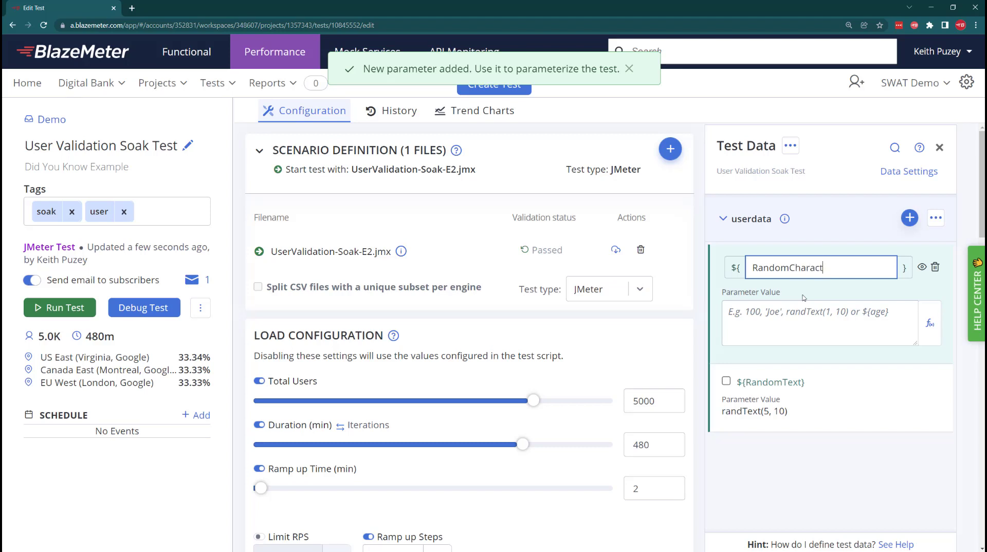
Search the functions for "rand", review randChars and use it as the RandomCharacters value
left_click(938, 333)
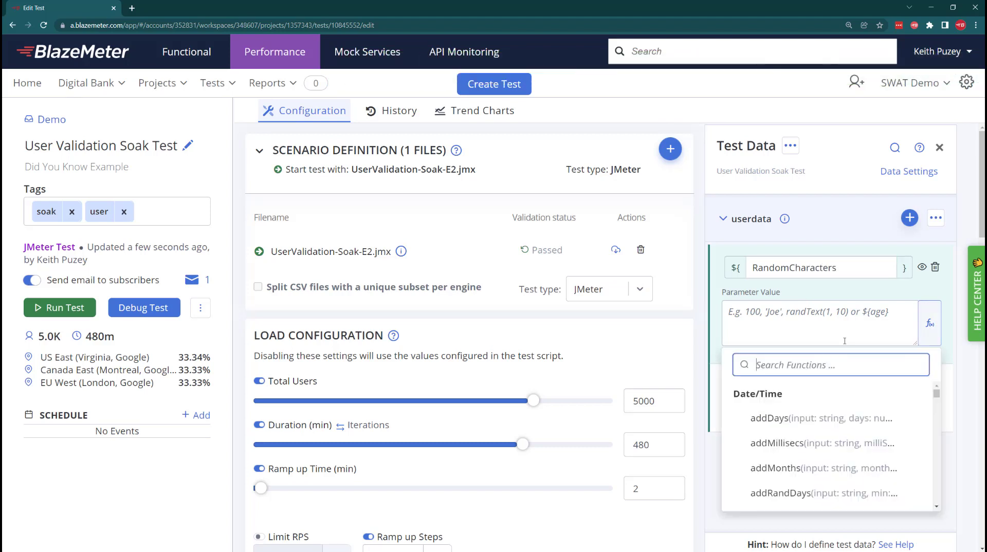
type("rand")
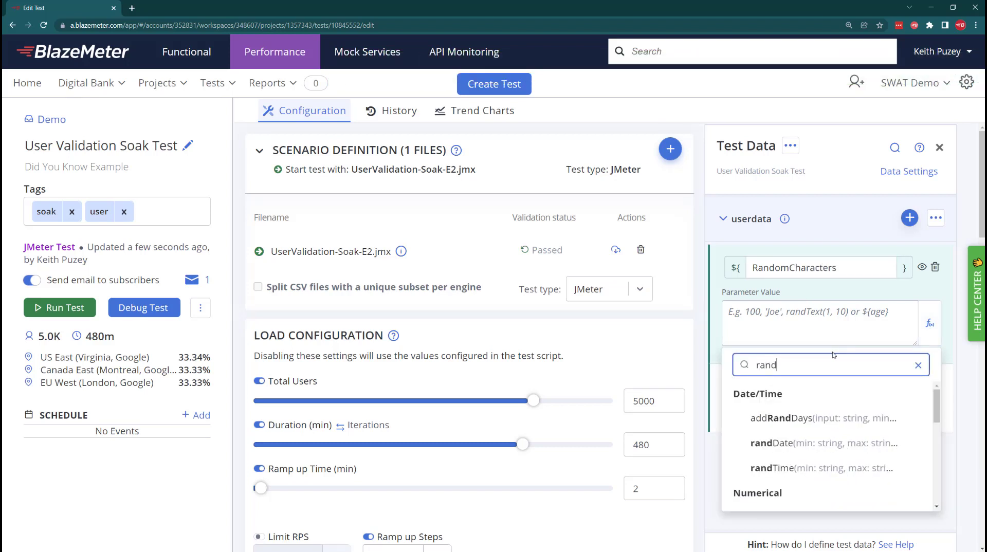
scroll(819, 483, "down", 3)
scroll(819, 483, "up", 3)
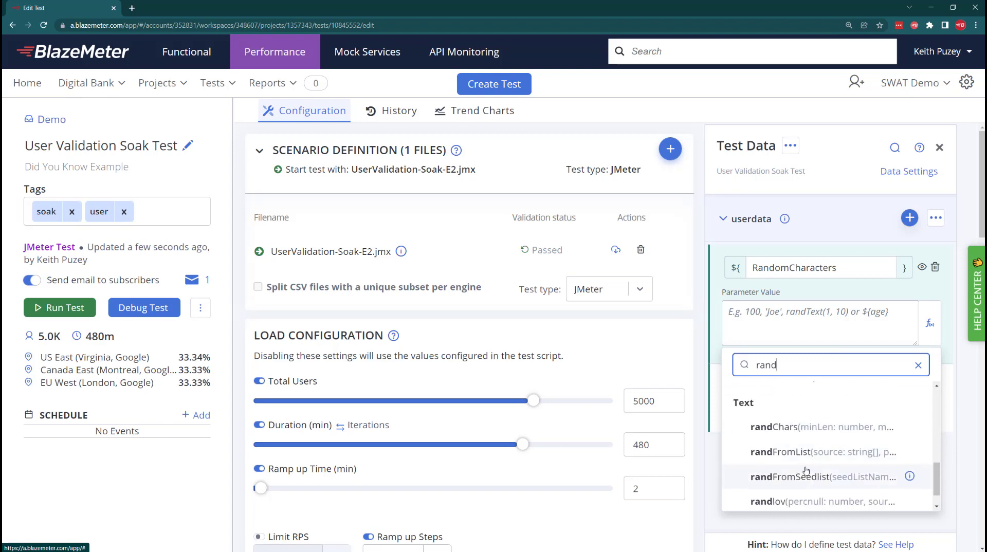
left_click(909, 427)
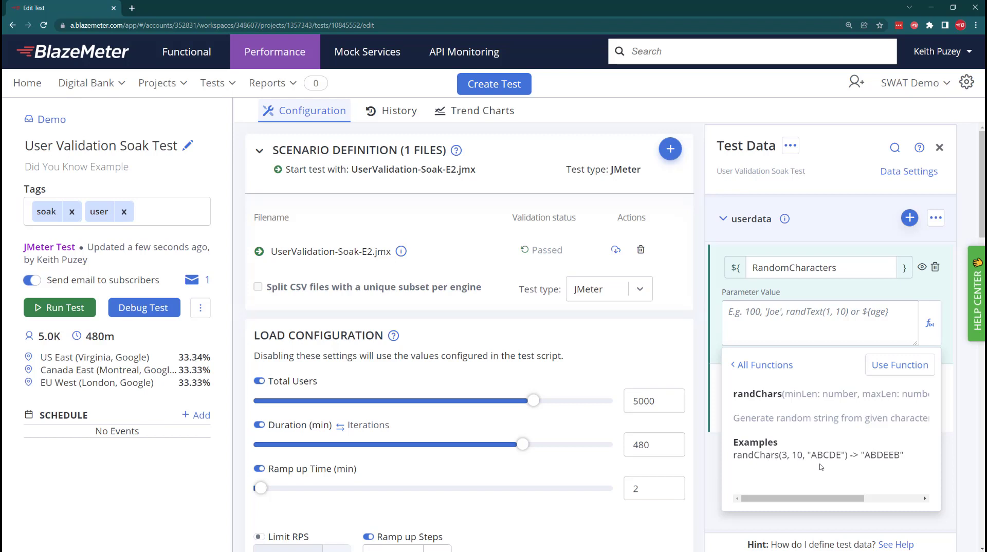
left_click(899, 364)
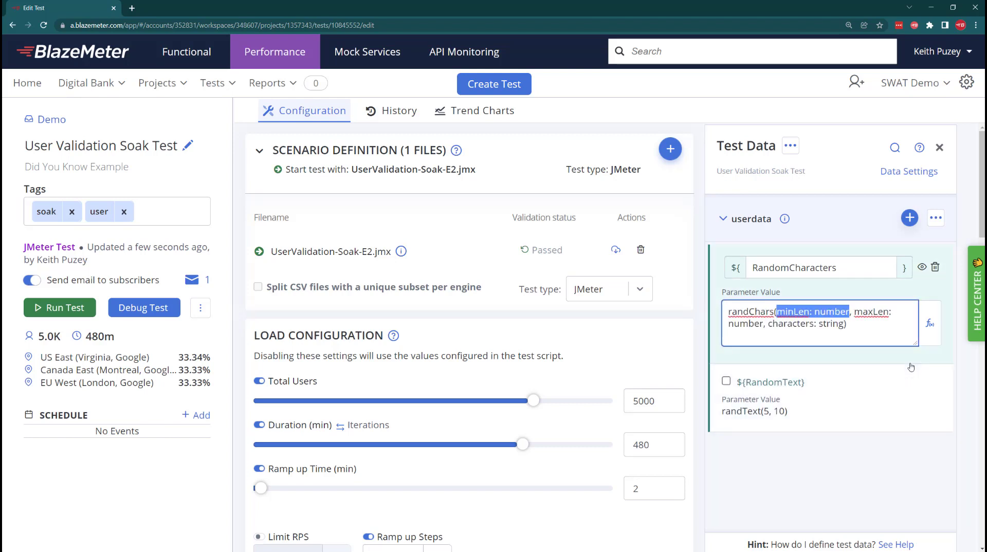
Complete the randChars arguments with minimum length 5, maximum length 10 and the character set "CDEF"
type("5")
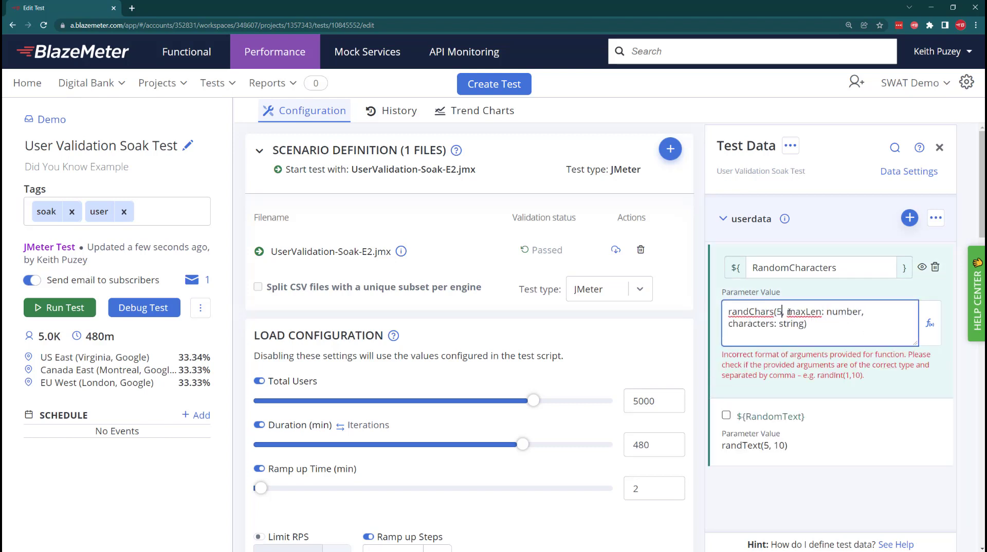
left_click_drag(787, 311, 860, 313)
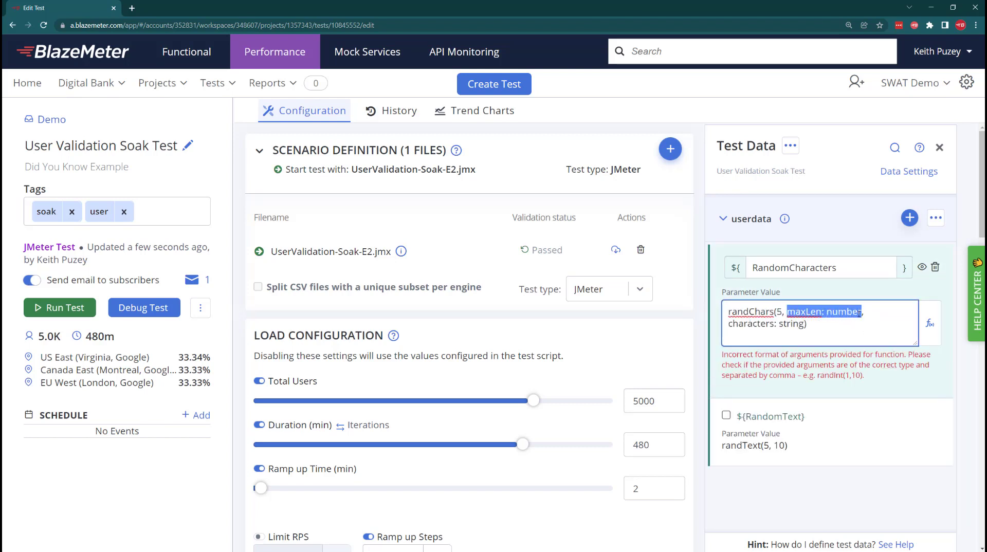
type("10, ")
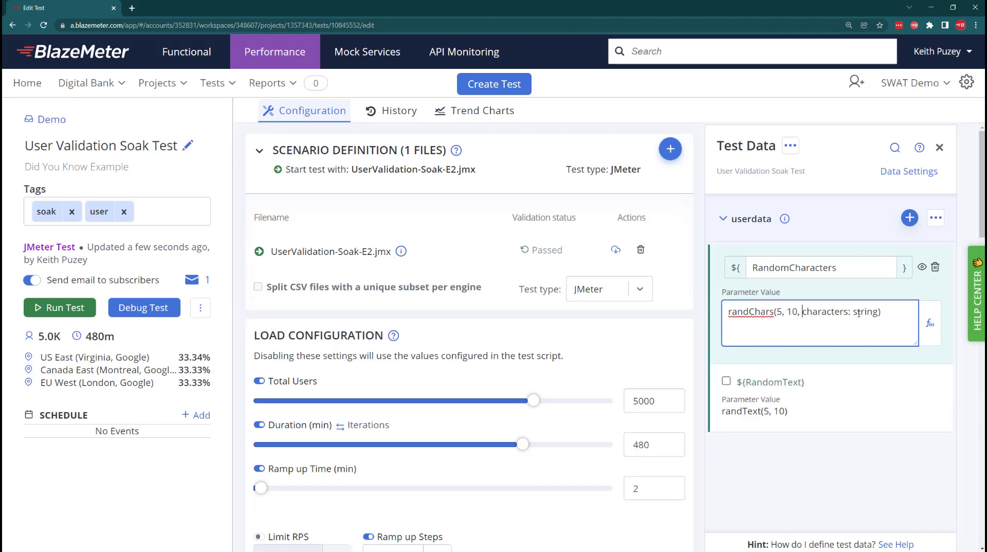
type("\"")
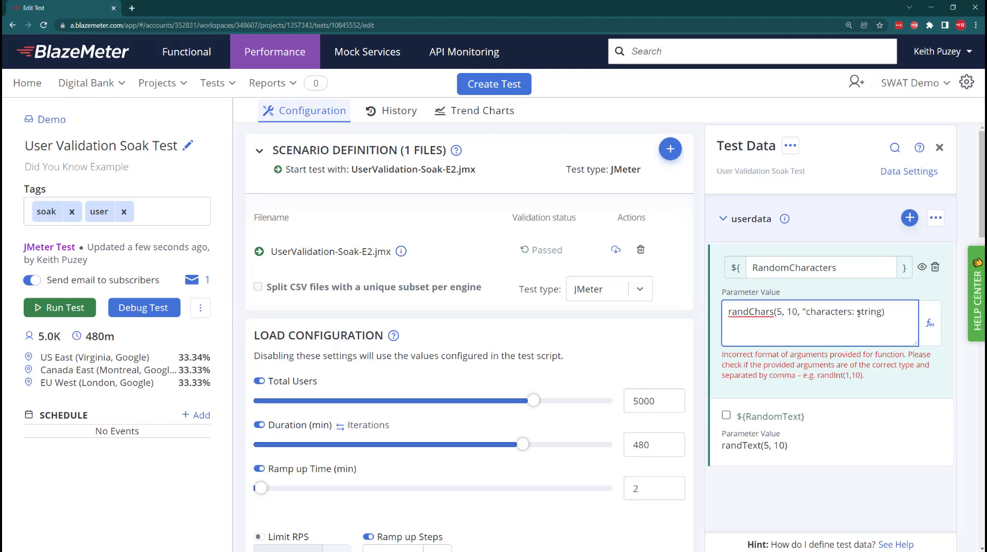
key("Delete")
type("CDEF")
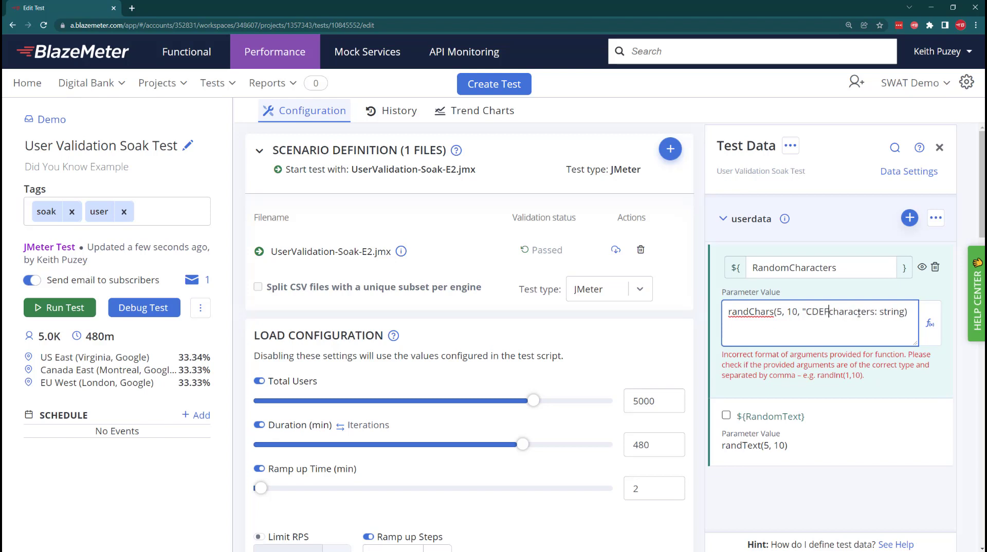
key("Delete")
key("Delete")
key("Delete")
key("Delete")
key("Delete")
key("Delete")
key("Delete")
key("Delete")
key("Delete")
key("Delete")
key("Delete")
key("Delete")
key("Delete")
key("Delete")
key("Delete")
key("Delete")
key("Delete")
type("\"")
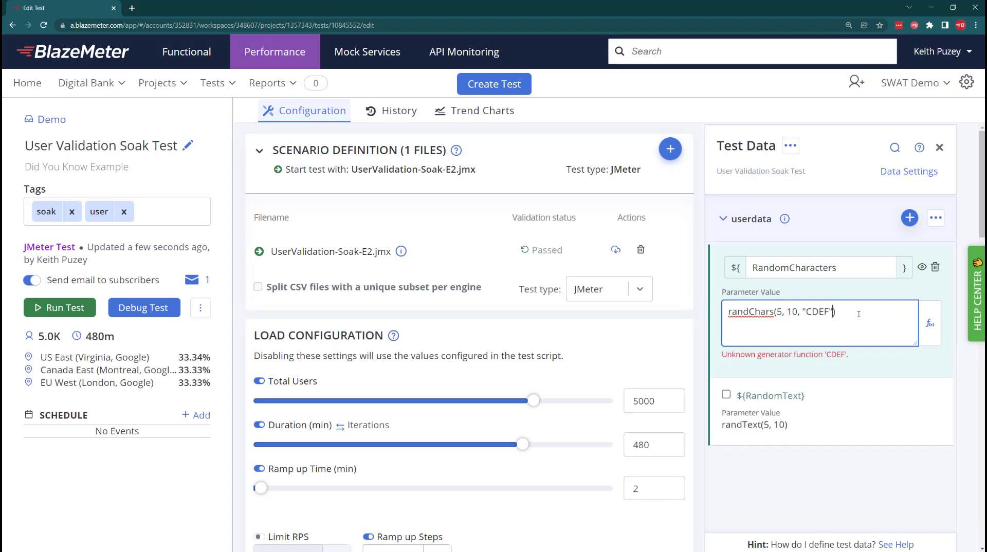
Preview generated values for the RandomCharacters parameter twice, returning to the expression
left_click(921, 267)
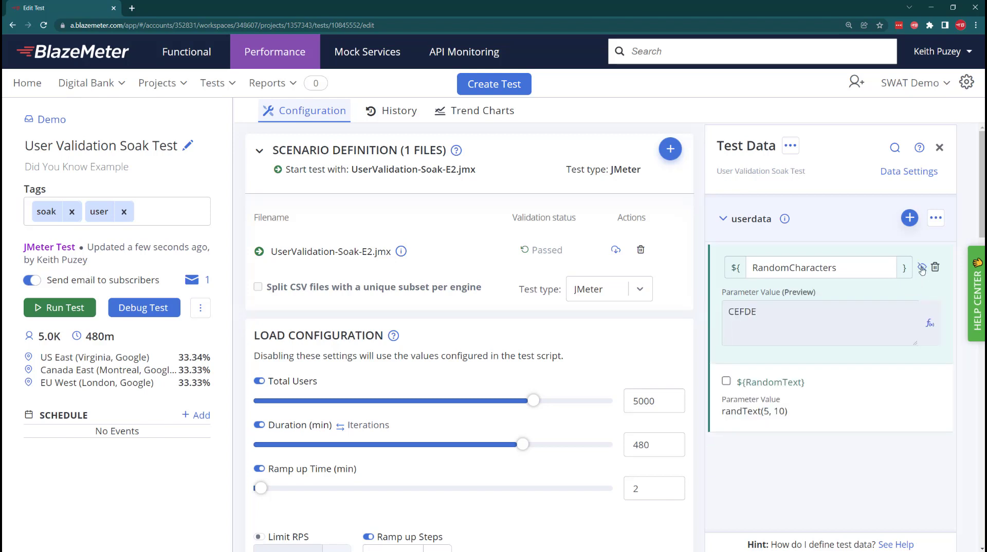
left_click(921, 267)
left_click(922, 268)
left_click(922, 267)
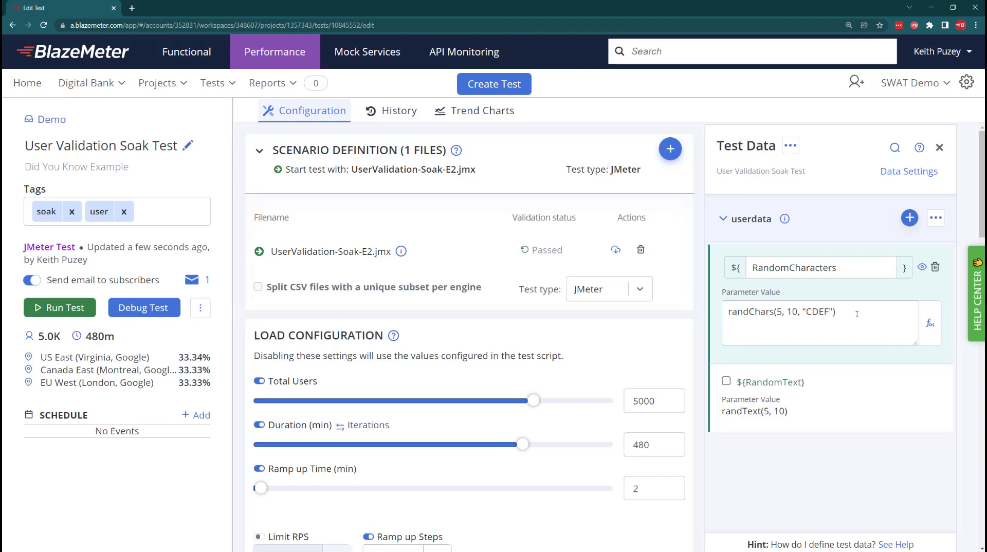
Set the maximum length in the randChars expression to 5
left_click_drag(856, 314, 766, 314)
left_click(795, 318)
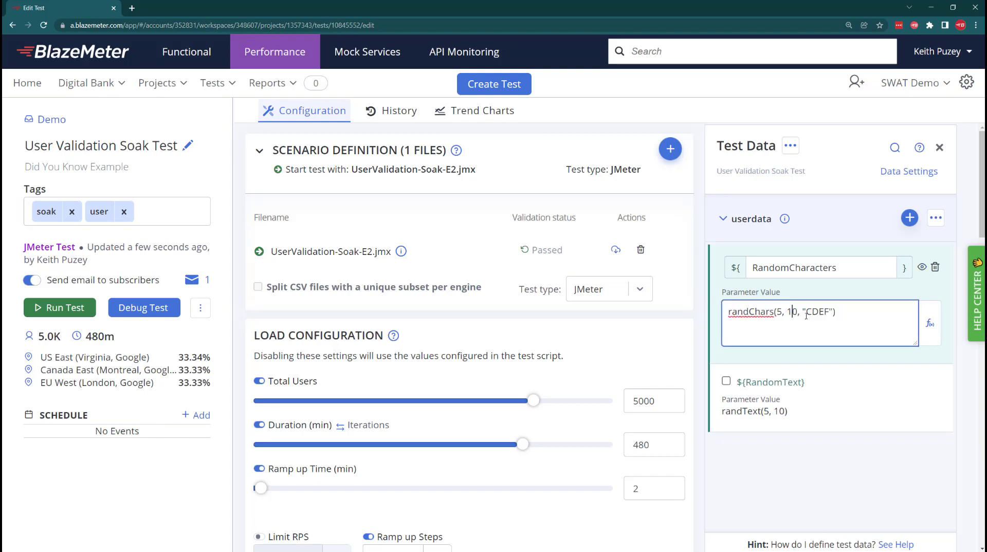
type("5")
key("Delete")
key("Delete")
Append a copy of the randChars expression with +, using "pres" as the copy's character set
key("ctrl+a")
key("ctrl+c")
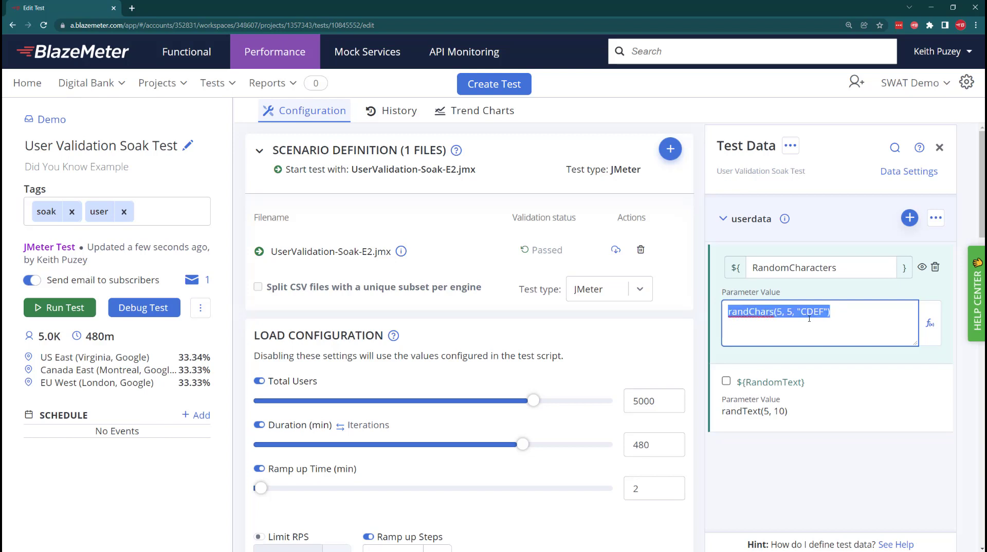
key("Right")
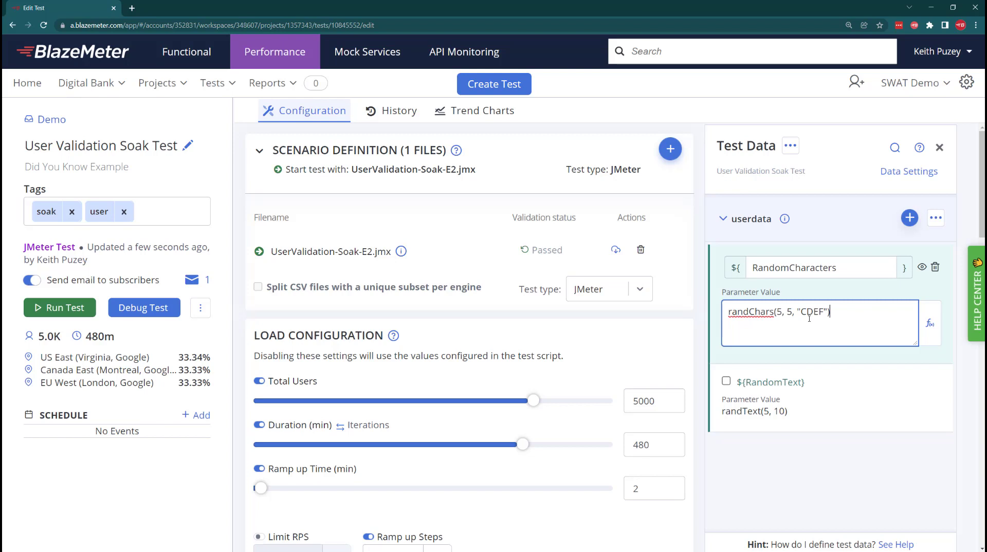
type("+")
key("ctrl+v")
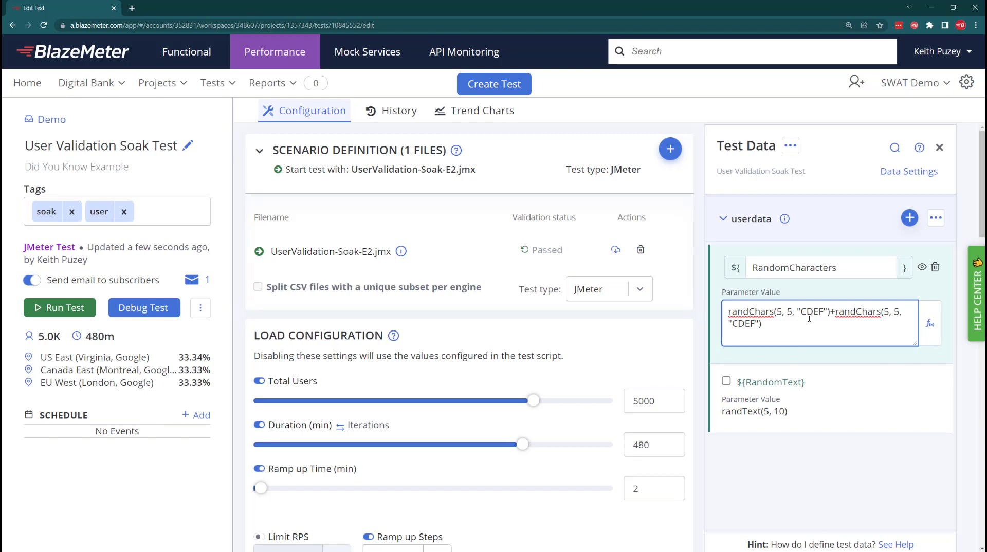
key("BackSpace")
key("BackSpace")
key("BackSpace")
key("BackSpace")
type("REWS")
key("BackSpace")
key("BackSpace")
key("BackSpace")
key("BackSpace")
type("pres")
Preview values generated by the combined randChars expression, refreshing the preview once
left_click(921, 268)
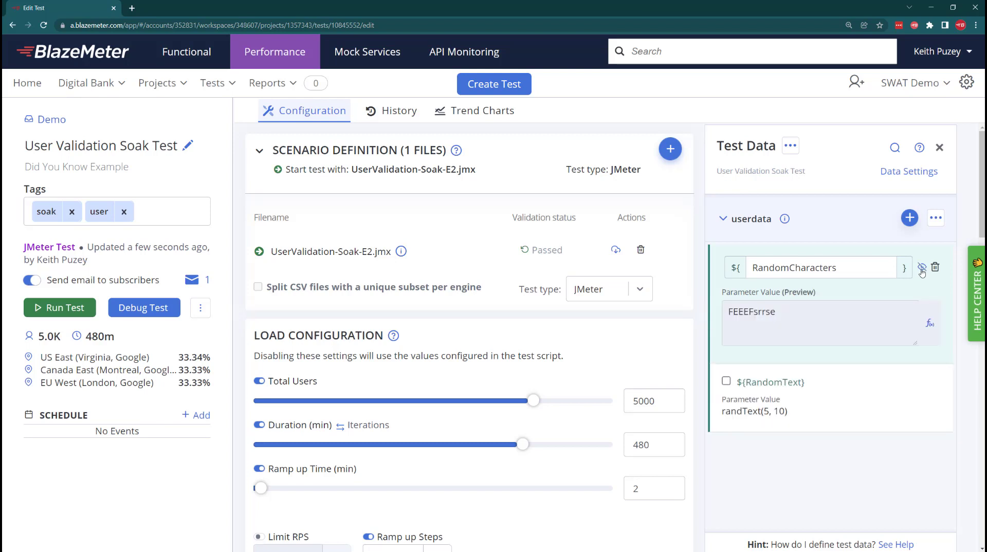
left_click(922, 271)
left_click(922, 271)
Save RandomCharacters and add a new data parameter named RandomWords to userdata
left_click(909, 218)
left_click(831, 265)
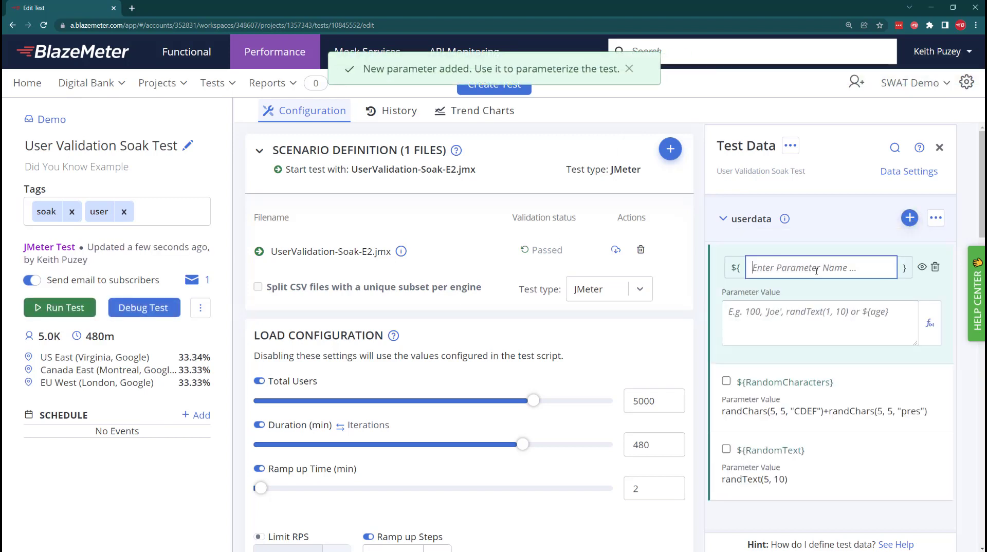
type("RandomWords")
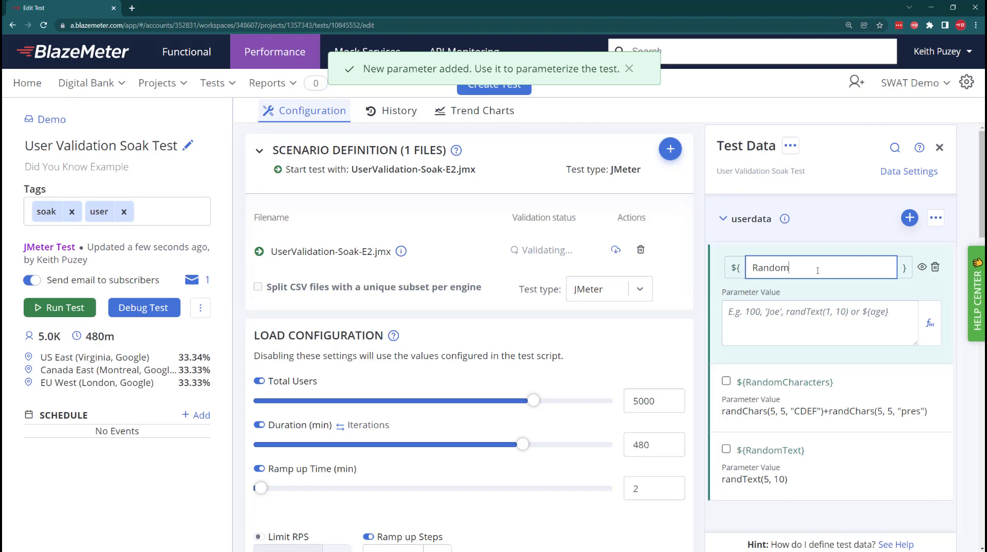
Set the RandomWords parameter value to lorem(10) using the built-in lorem function
left_click(929, 323)
type("lore")
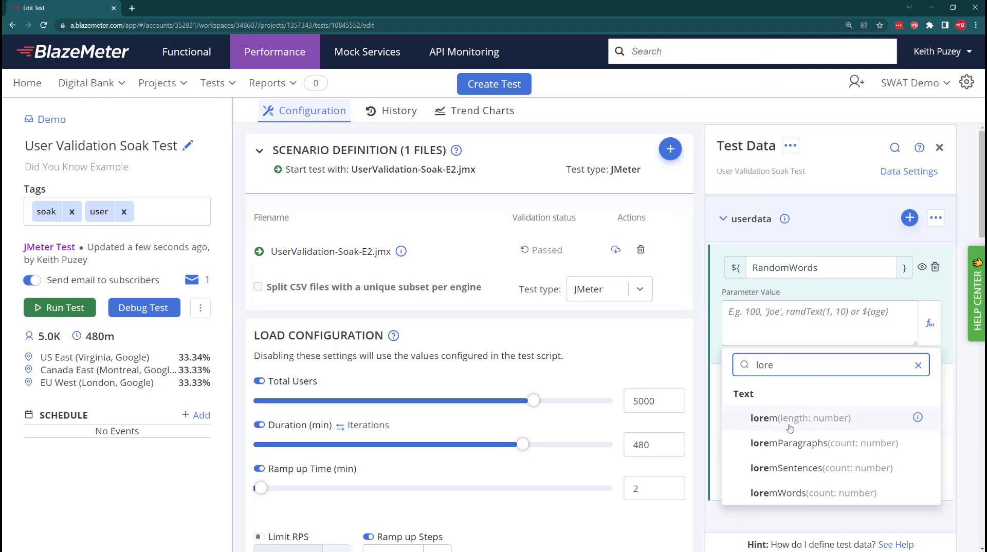
left_click(918, 417)
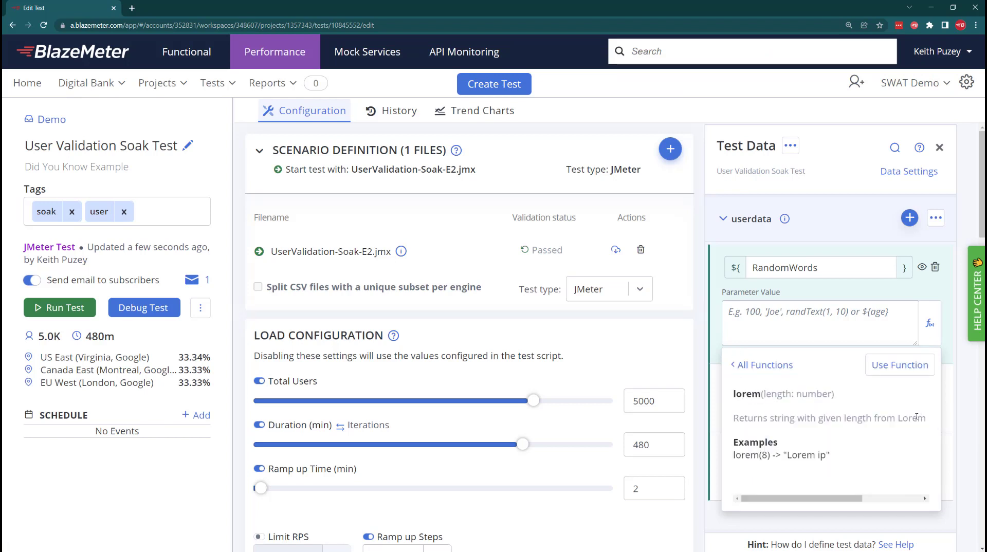
left_click(899, 365)
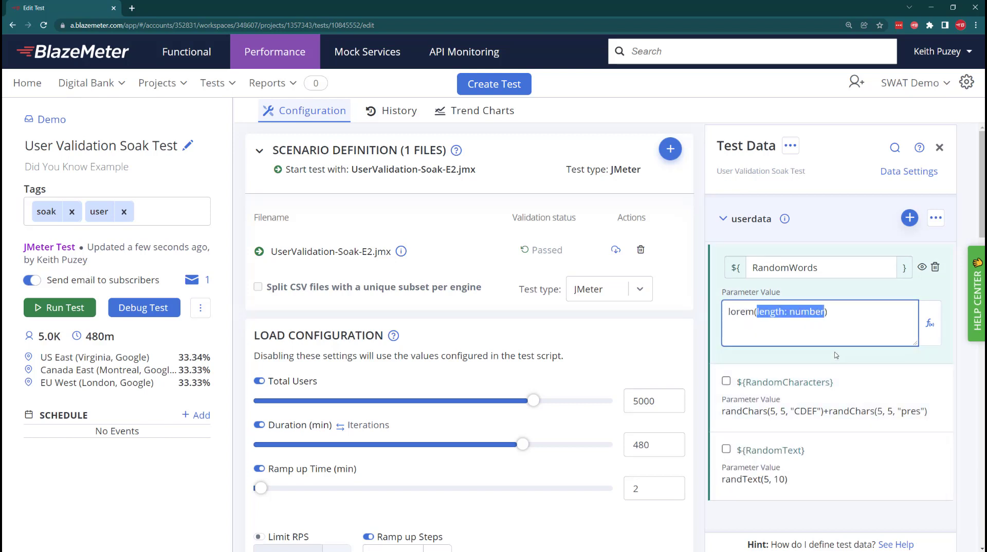
type("10")
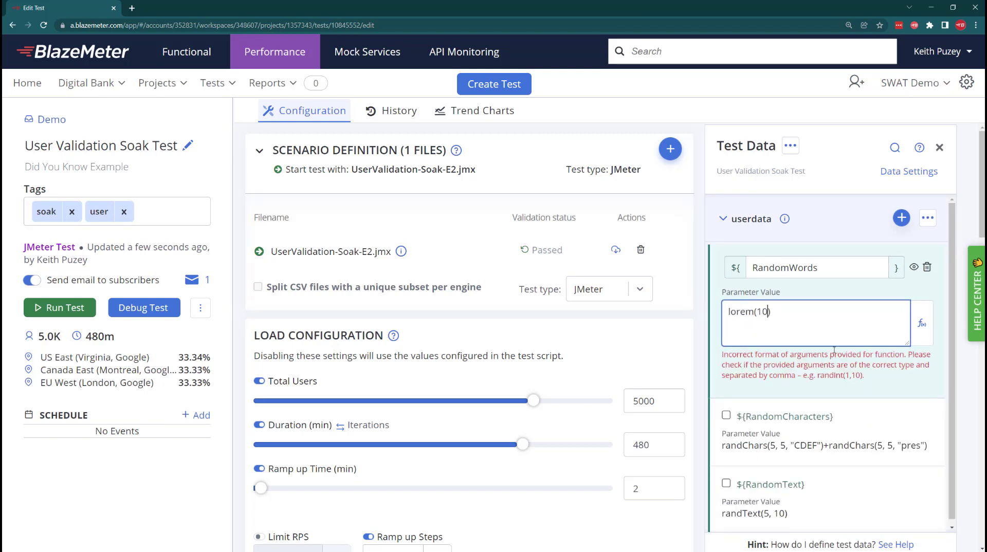
Preview the values generated by the lorem(10) expression, refreshing the preview several times
left_click(921, 268)
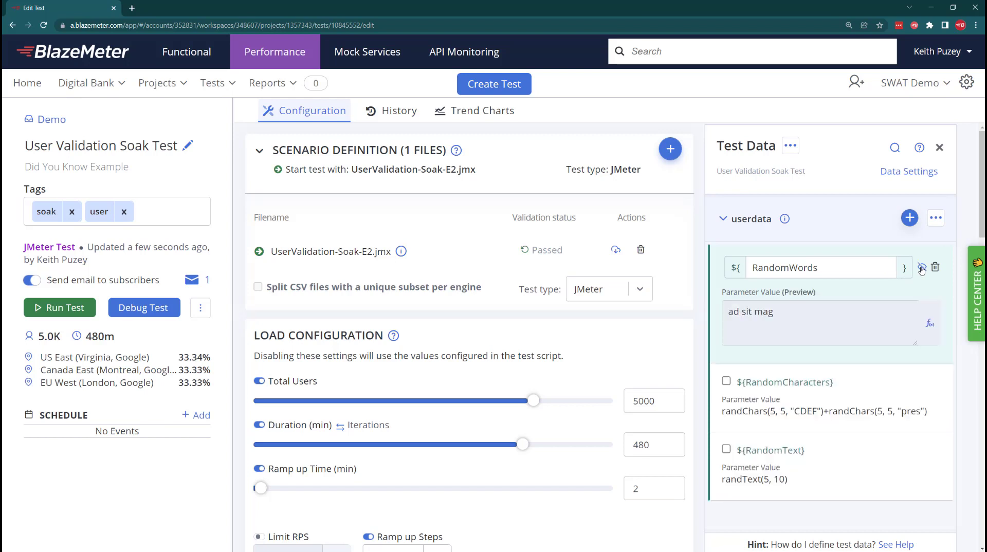
left_click(922, 268)
left_click(922, 268)
left_click(921, 268)
left_click(922, 267)
left_click(921, 268)
Save RandomWords and add a new data parameter named RandomSentence to userdata
left_click(908, 219)
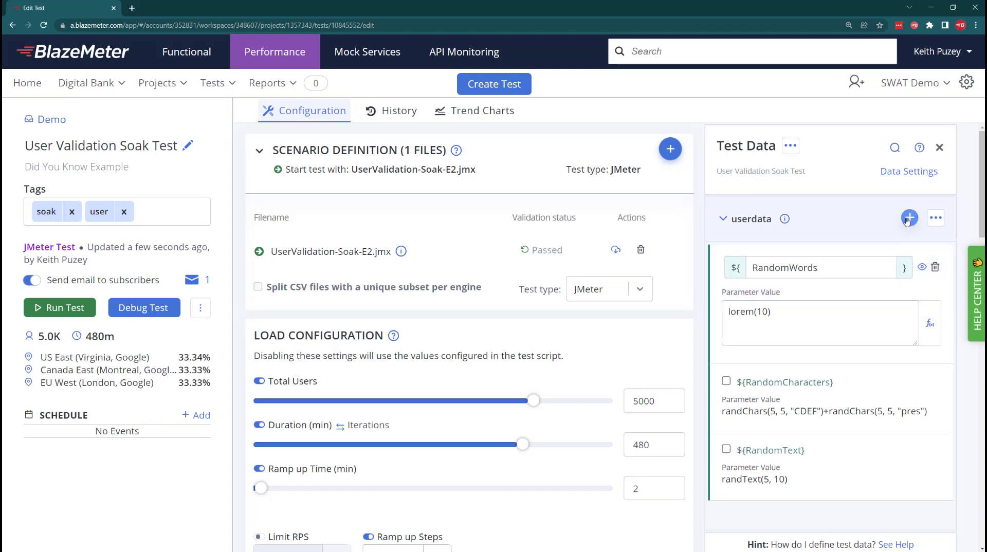
left_click(812, 266)
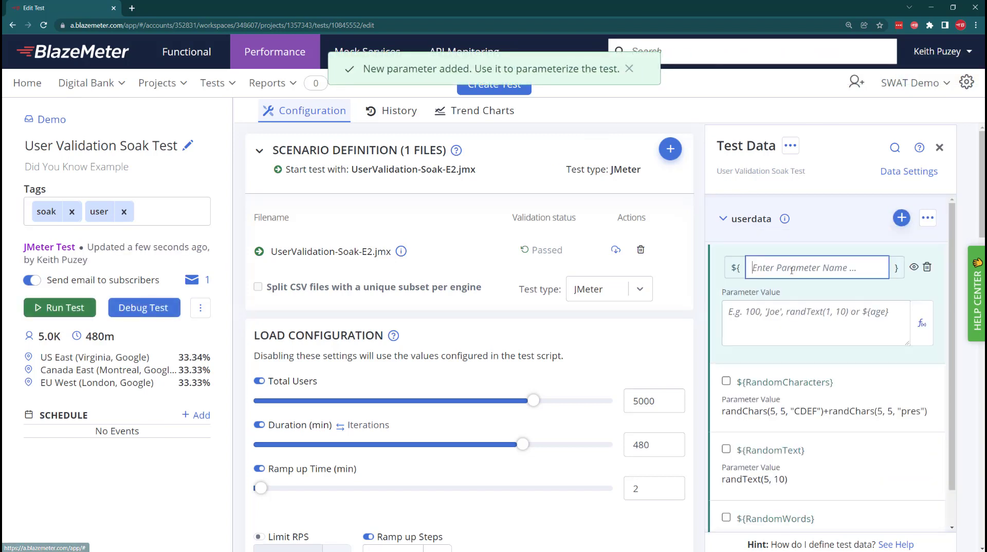
type("Random")
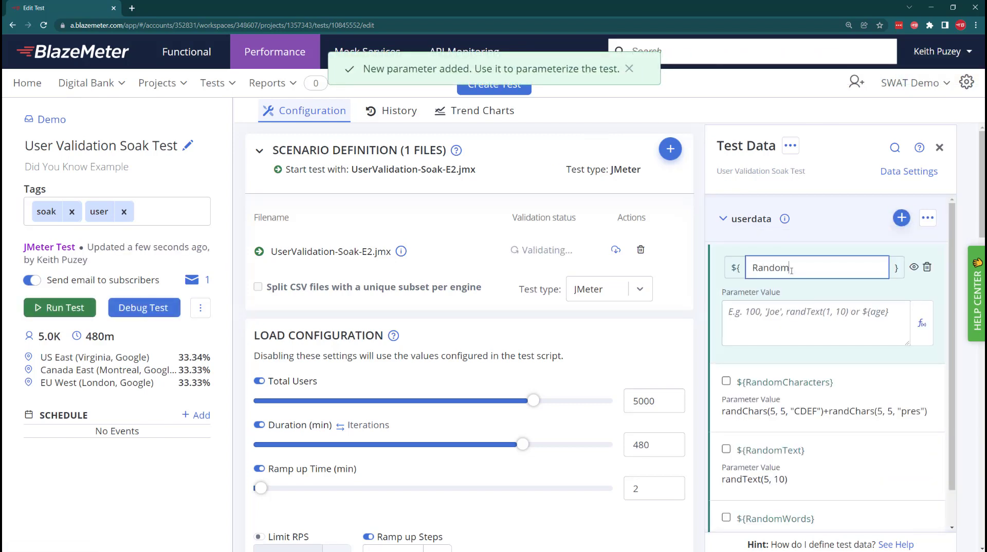
type("Sentence")
Set the RandomSentence value to loremSentences(2) using the built-in function and preview the generated text
left_click(912, 328)
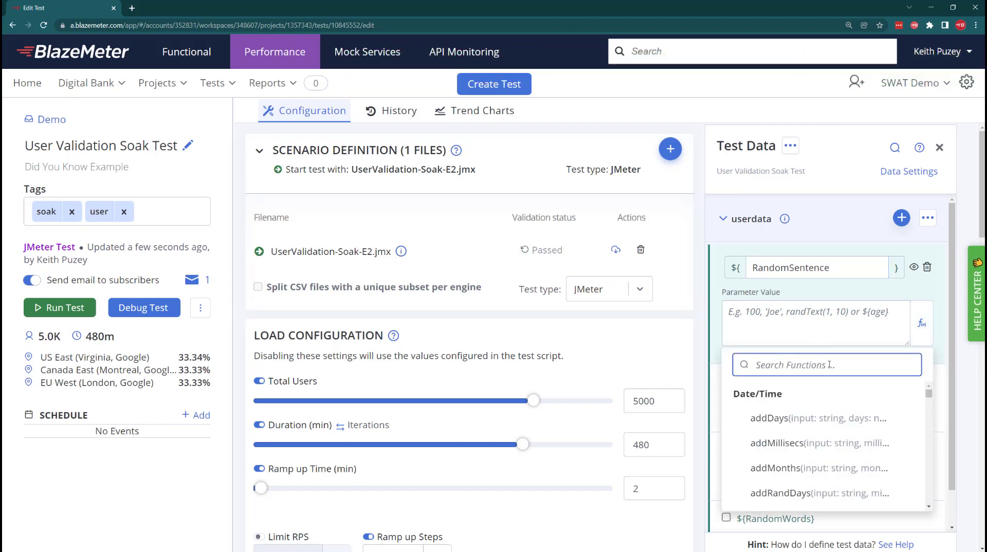
type("lorem")
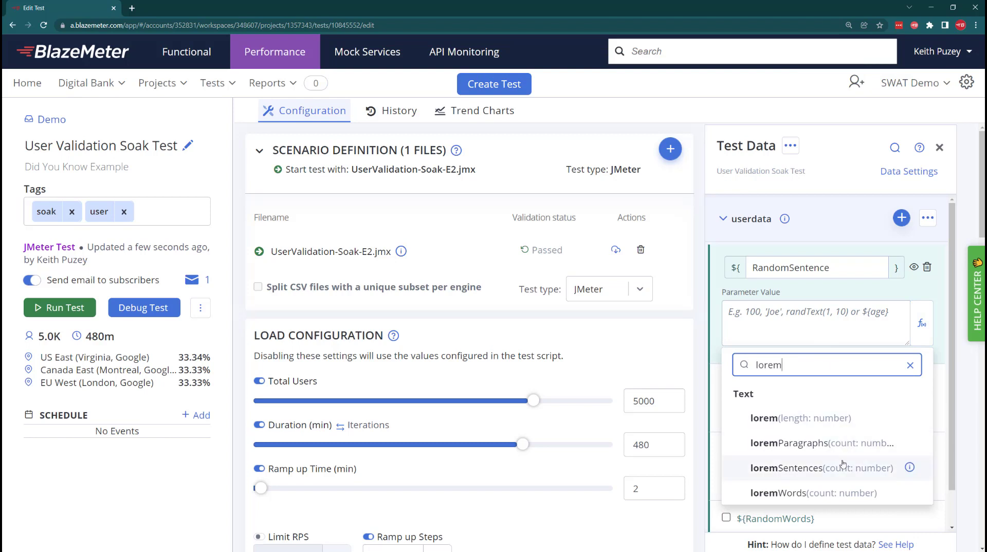
left_click(908, 469)
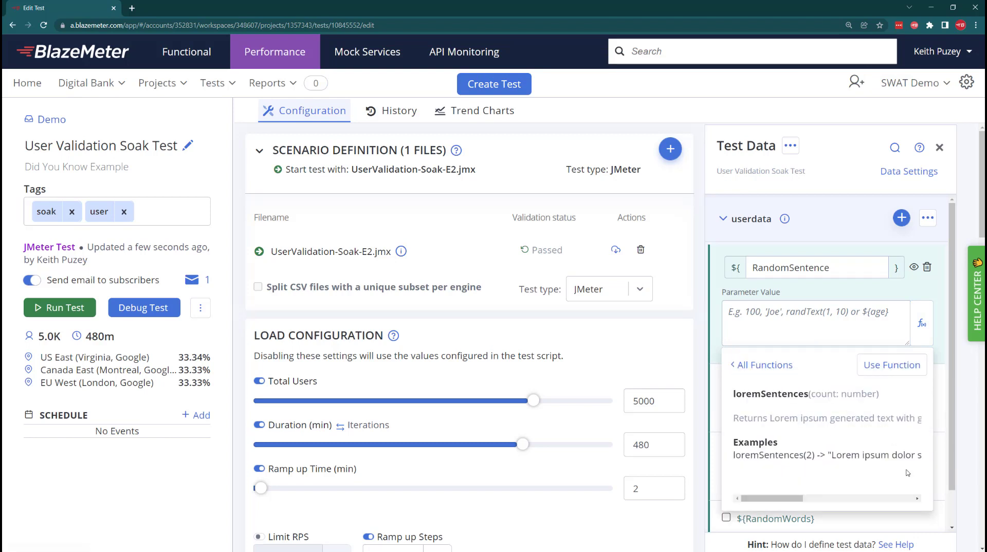
left_click(907, 375)
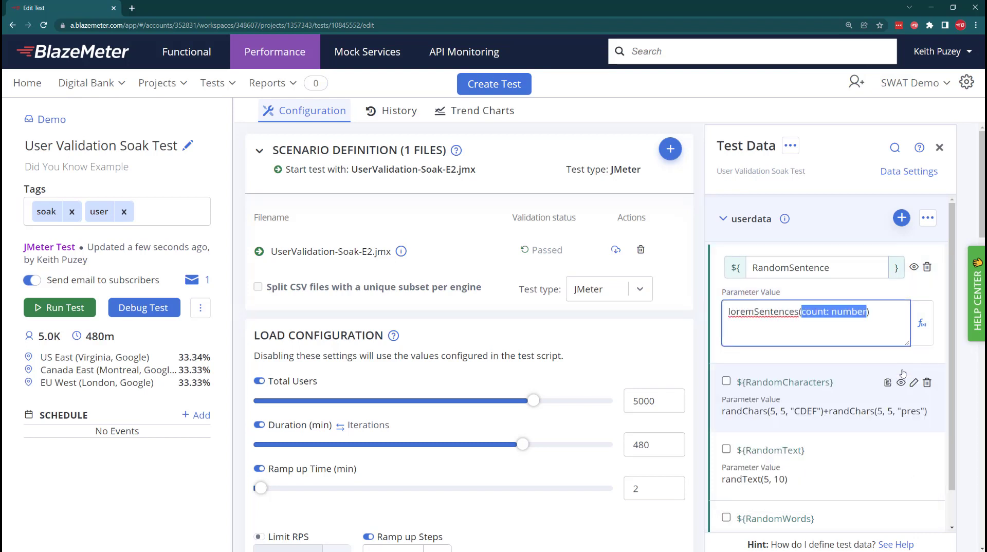
type("2")
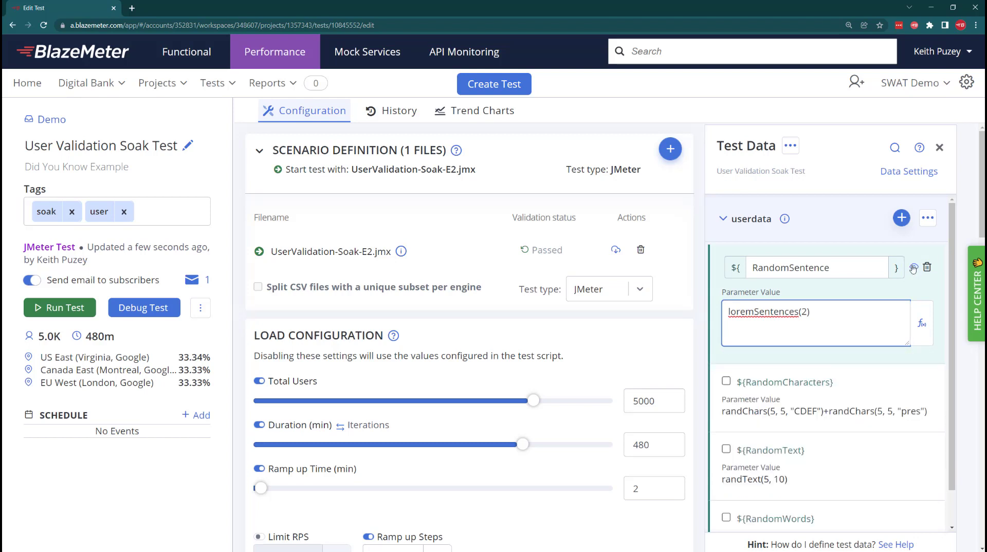
left_click(913, 268)
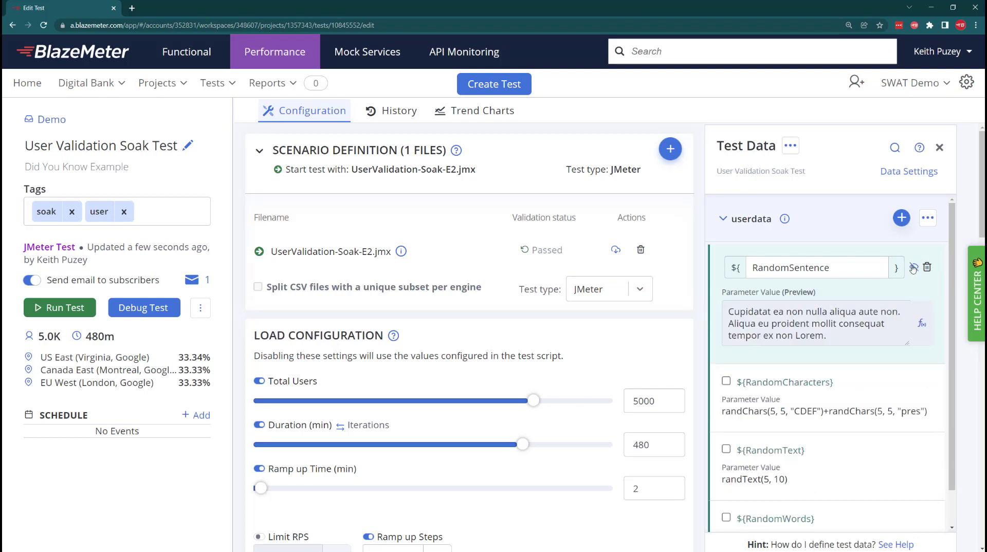
left_click(914, 267)
Save RandomSentence and add a new data parameter named RandomParagraph to userdata
left_click(905, 231)
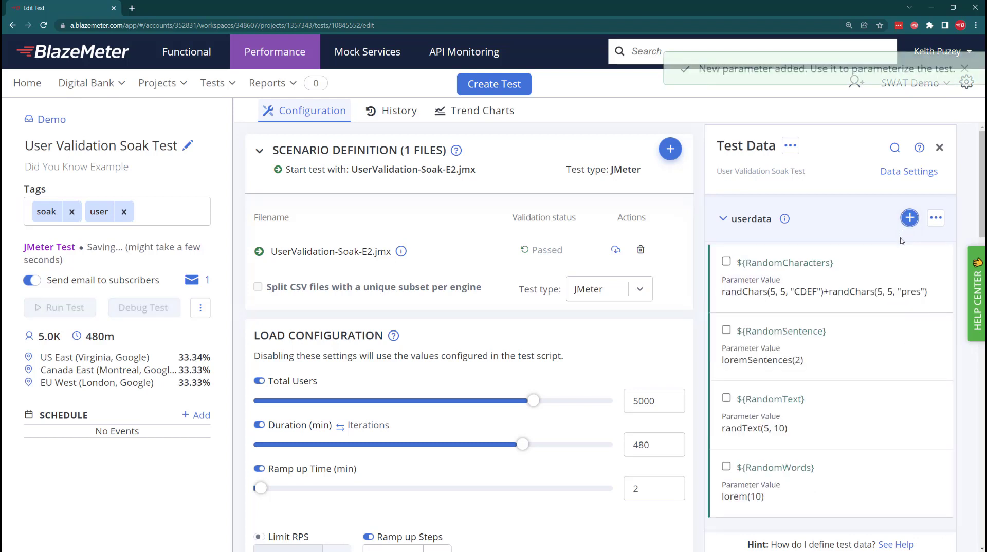
left_click(909, 225)
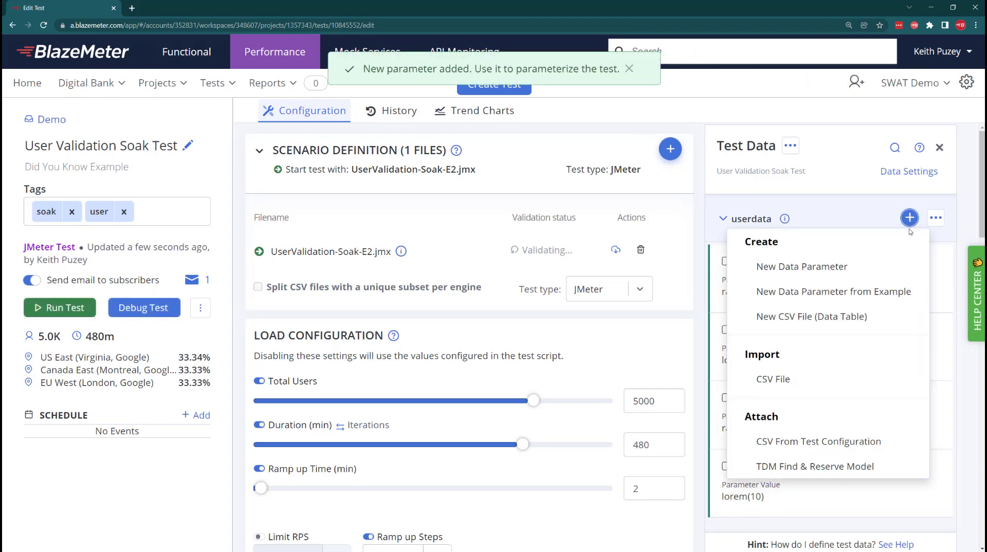
left_click(835, 266)
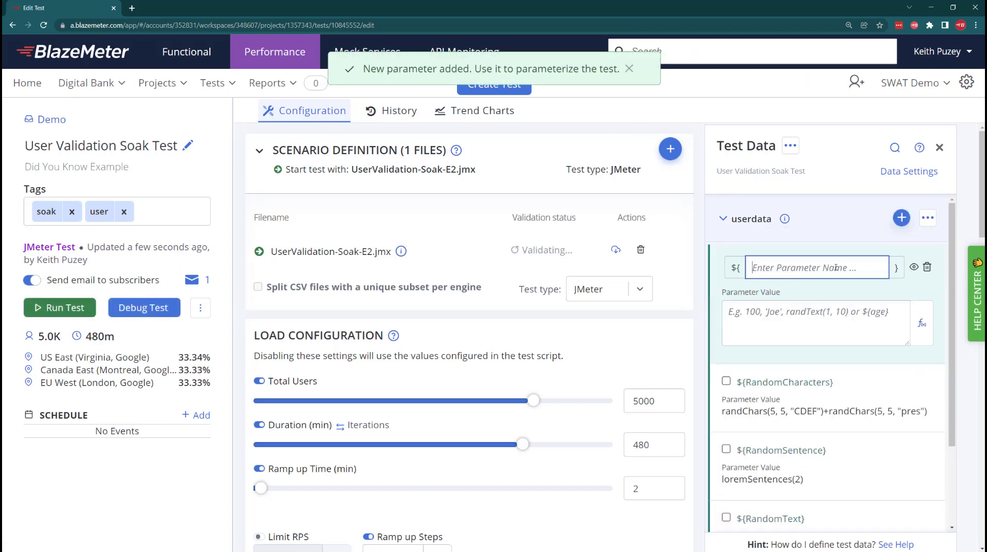
type("RandomParagr")
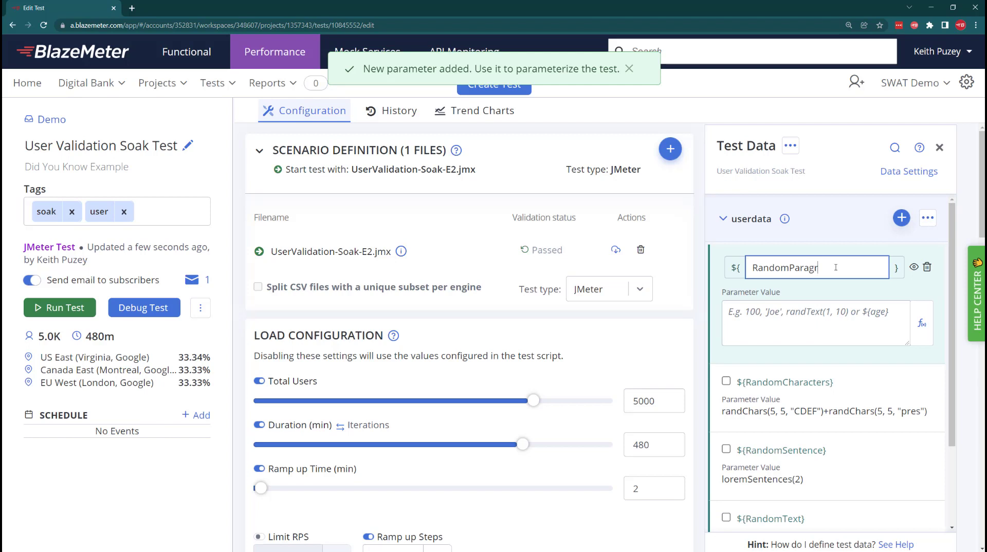
type("aph")
Set the RandomParagraph value to loremParagraphs(1) using the built-in function and preview the generated text
left_click(846, 305)
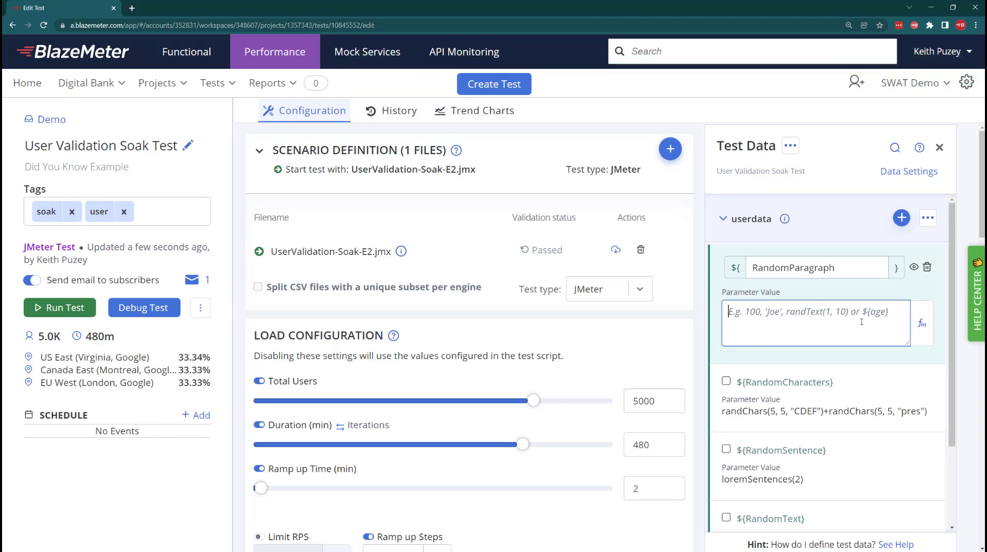
left_click(919, 334)
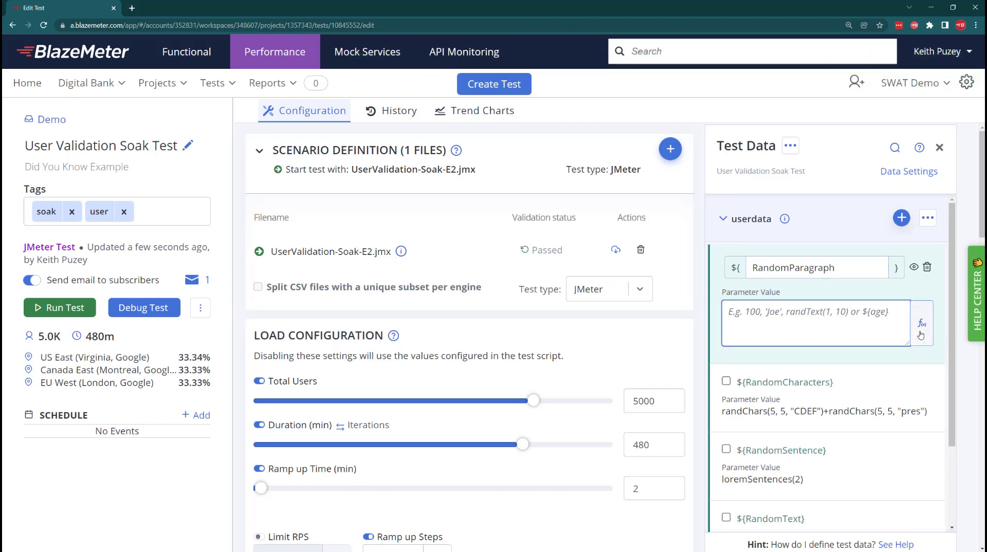
type("lore")
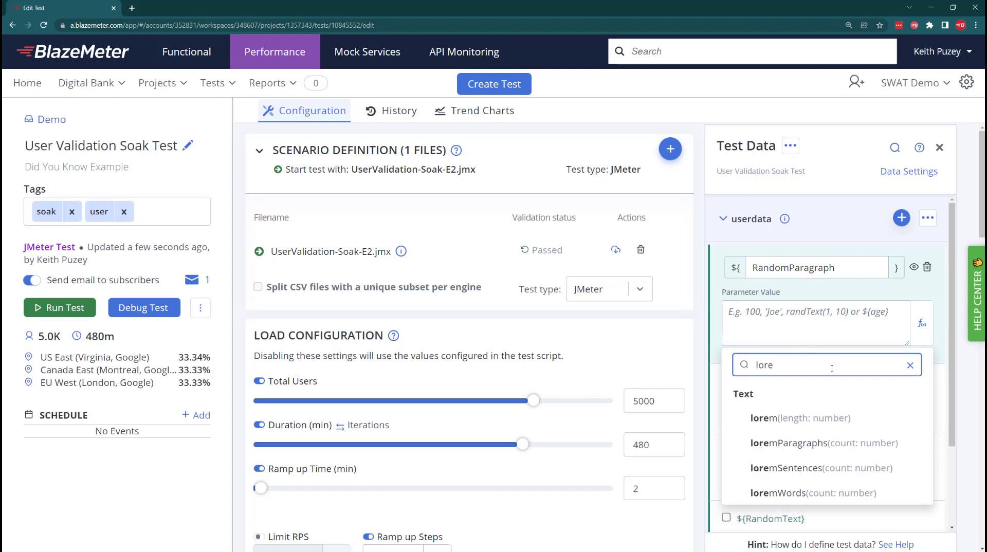
left_click(907, 445)
left_click(892, 365)
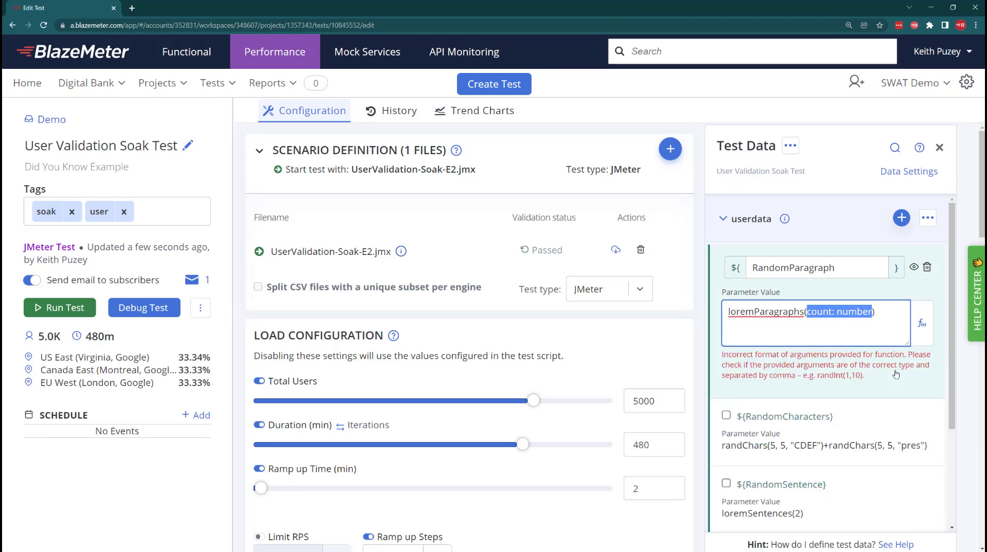
type("1")
left_click(914, 268)
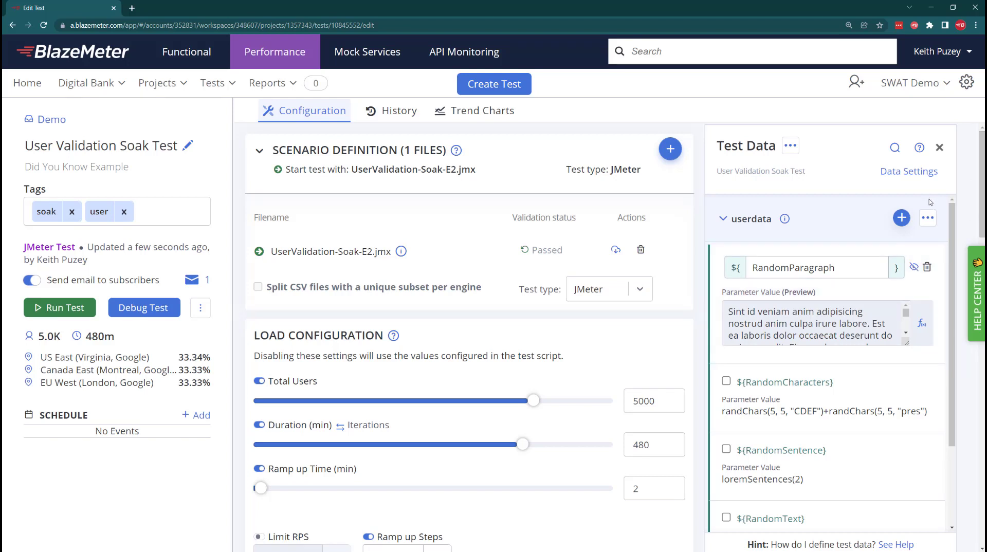
Save RandomParagraph and add a new data parameter named Continents to userdata
left_click(900, 218)
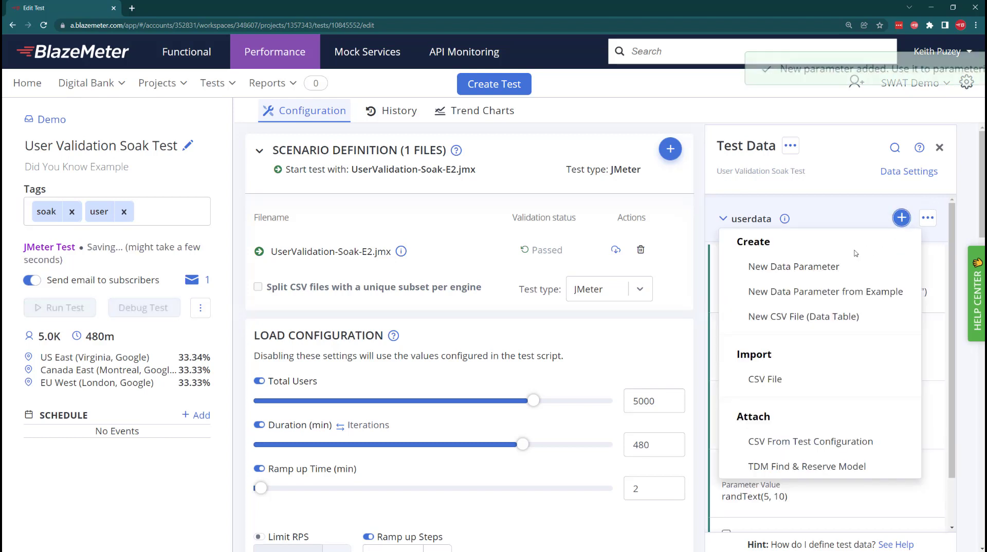
left_click(832, 265)
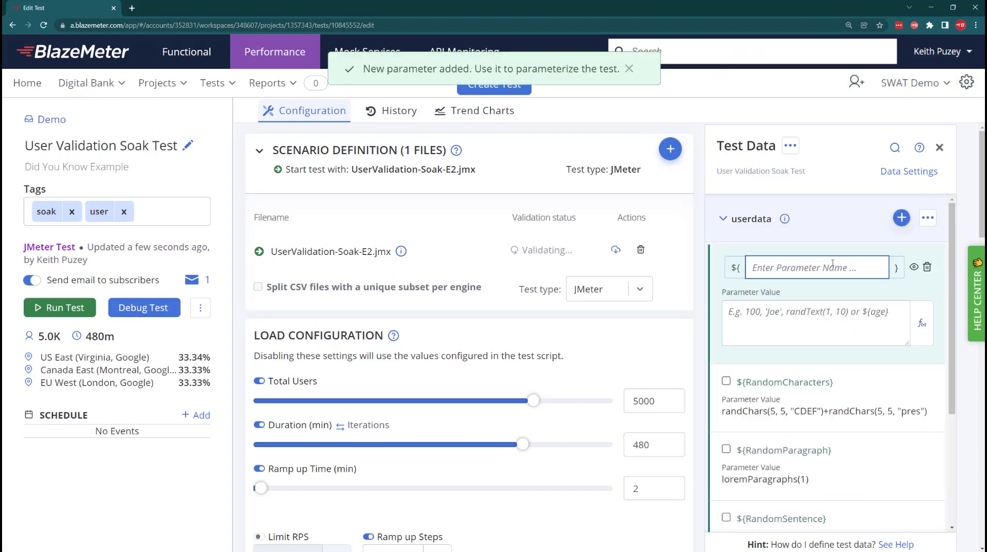
type("C")
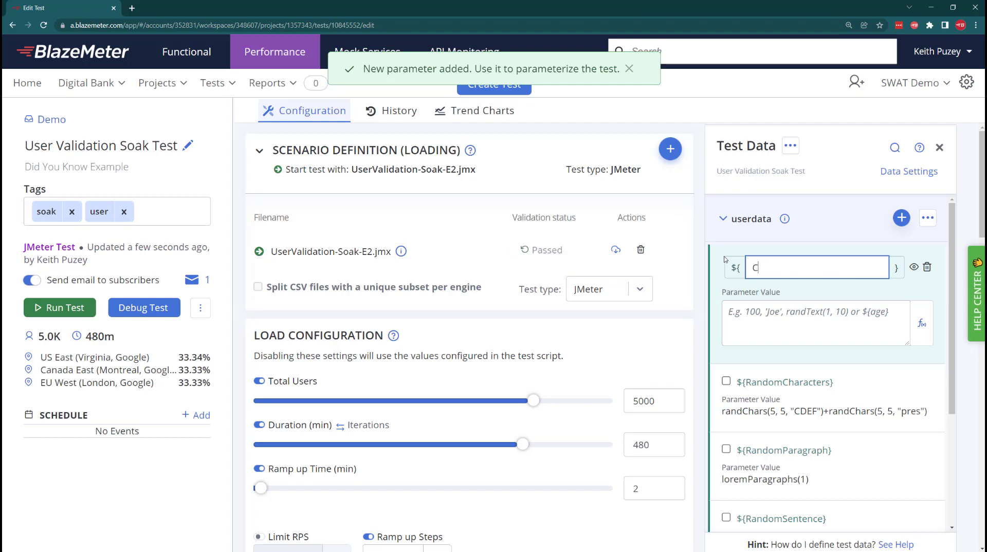
type("ontinents")
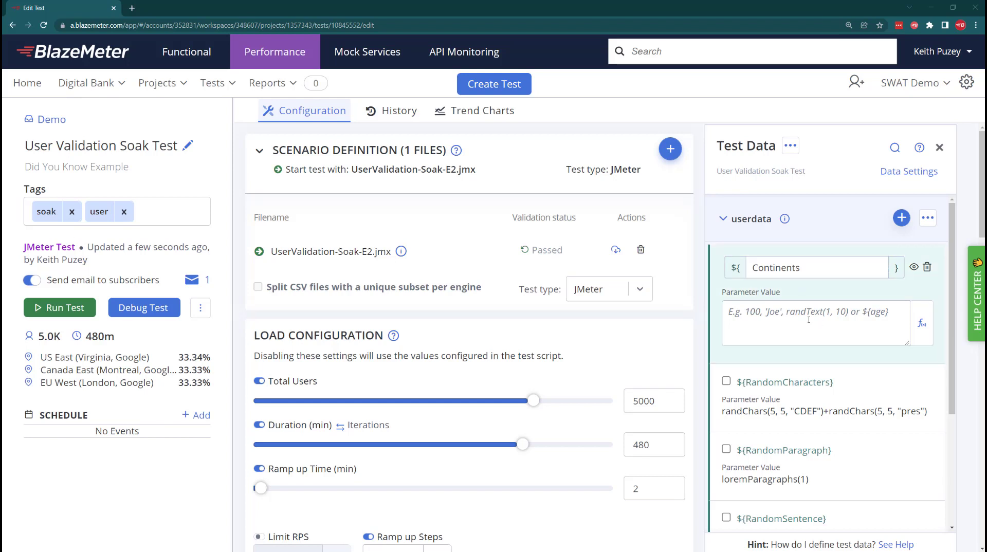
Find the randFromList function and insert it as the value of the Continents parameter
left_click(921, 322)
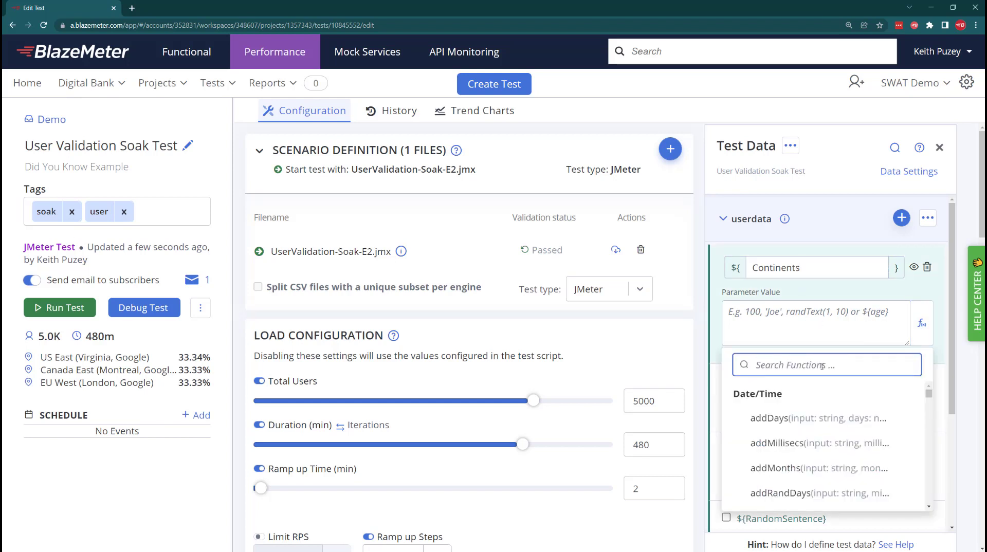
type("rand")
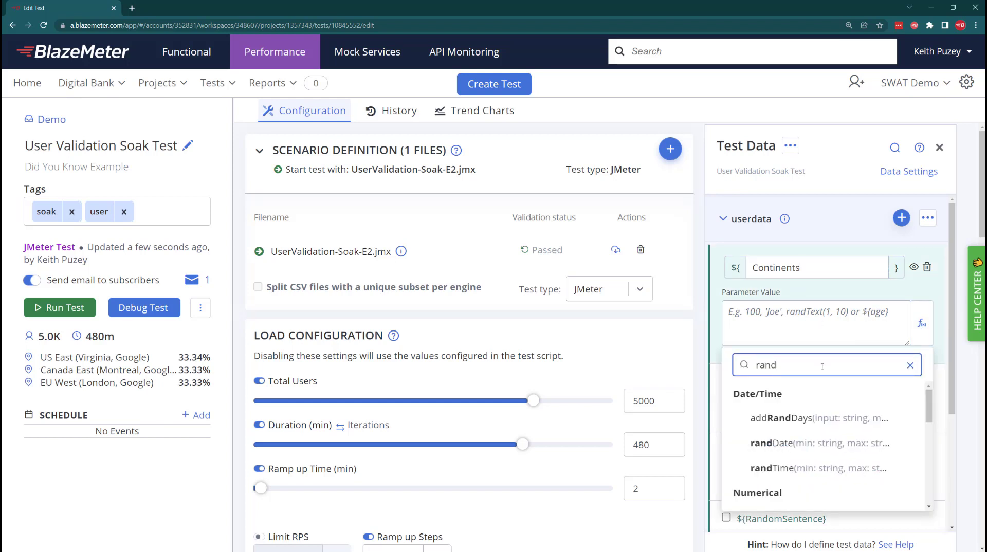
type("f")
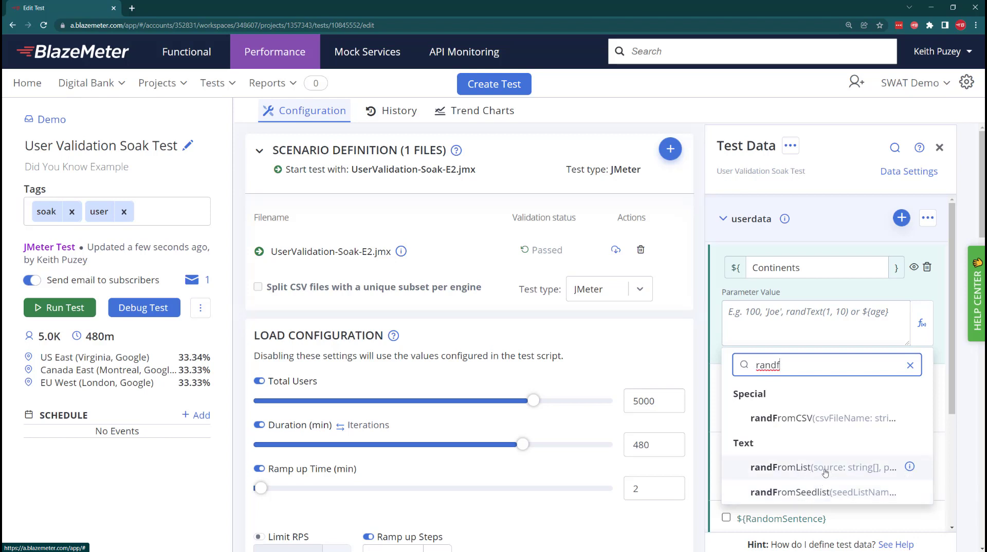
left_click(908, 467)
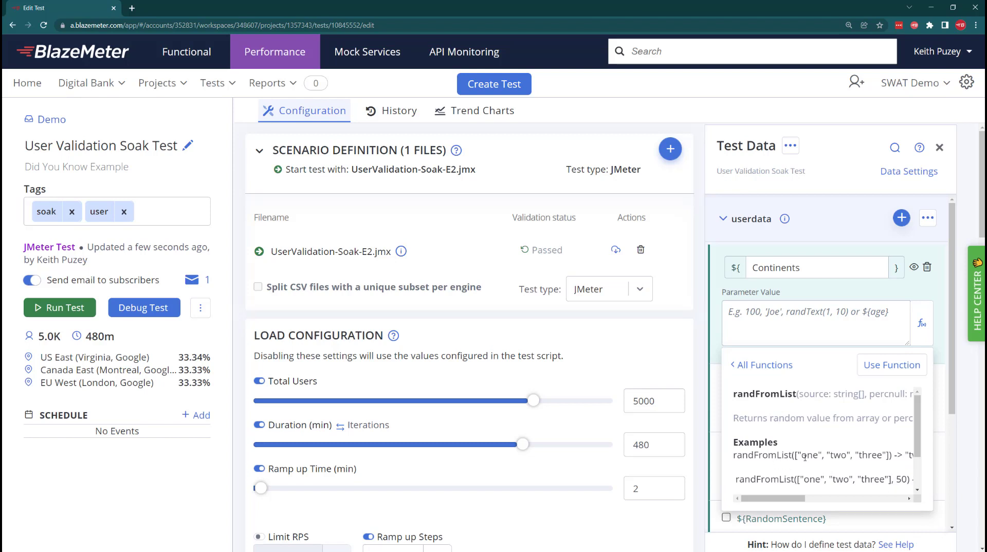
left_click(892, 365)
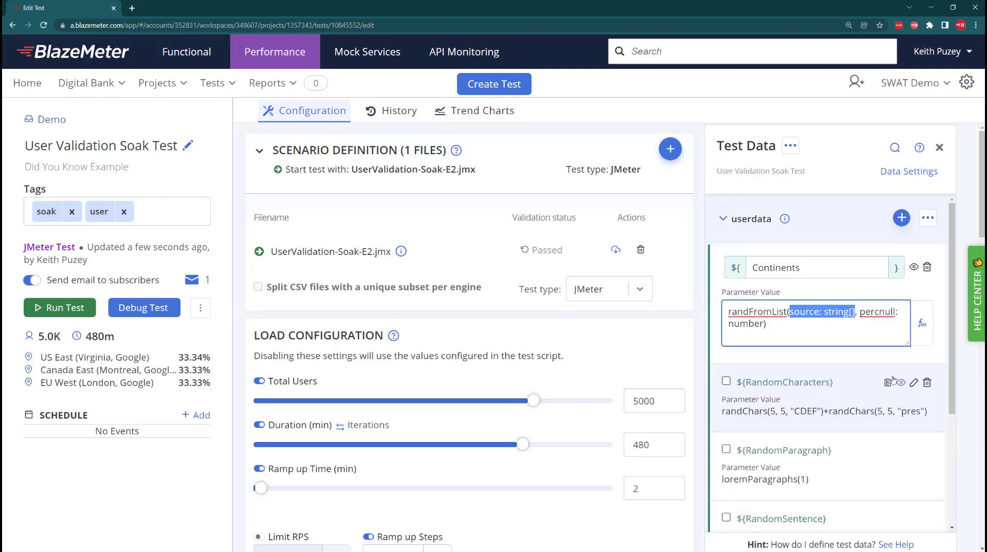
Replace the source argument of the Continents randFromList function with the list ["US", "UK", "EMEA","APJ"]
key("BackSpace")
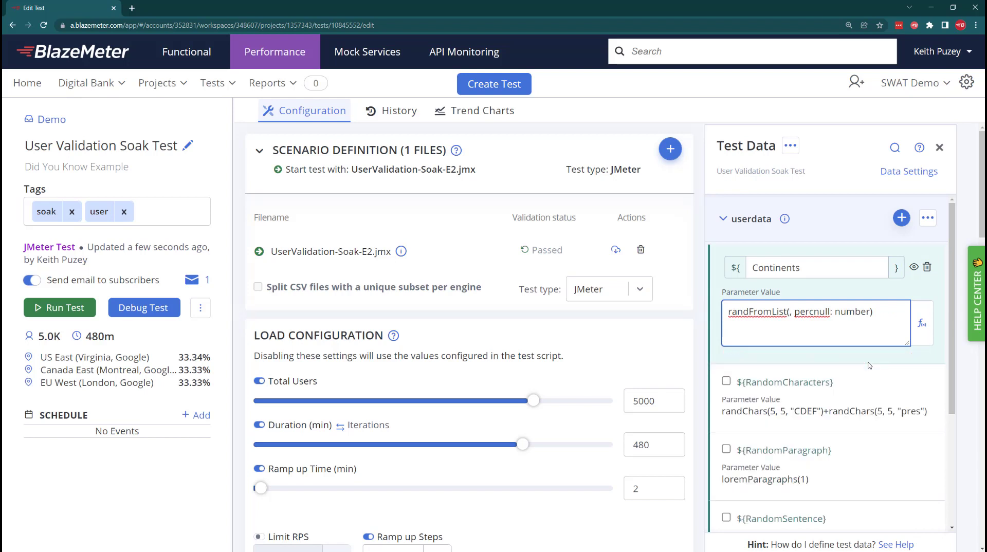
type("[")
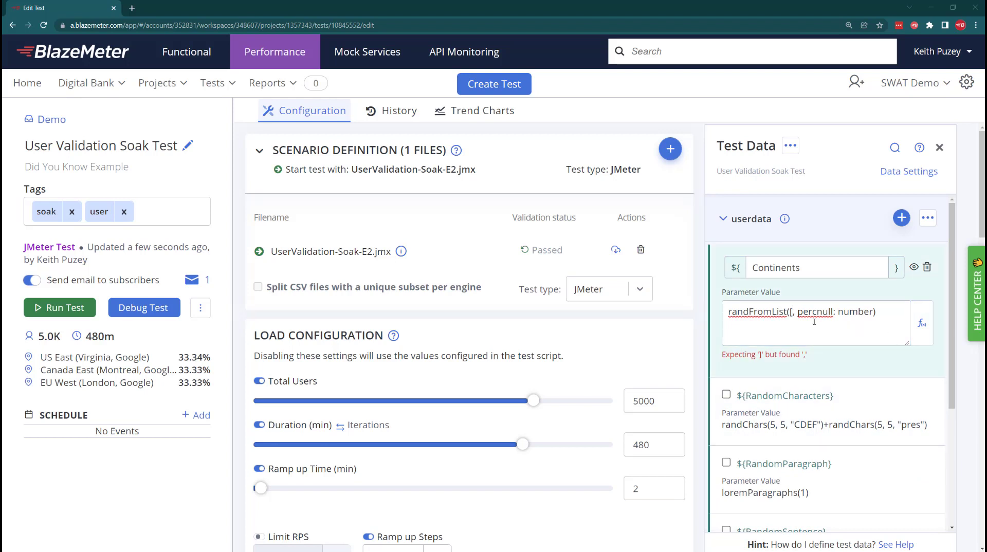
left_click(793, 314)
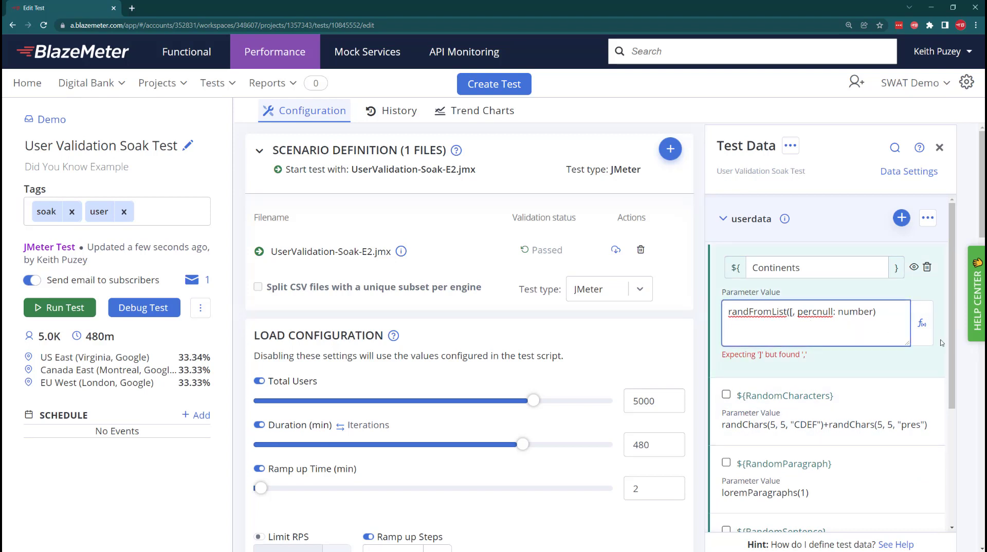
type("\"US\", \"UK\", \"EMEA\",\"APJ\"]")
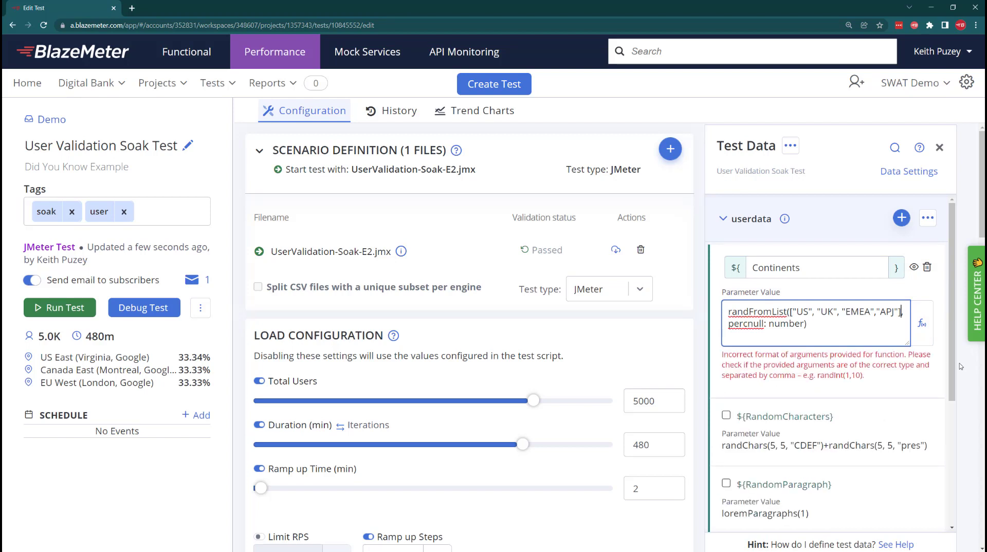
Replace the percnull argument of the Continents randFromList function with 25
key("BackSpace")
key("BackSpace")
key("BackSpace")
key("BackSpace")
key("BackSpace")
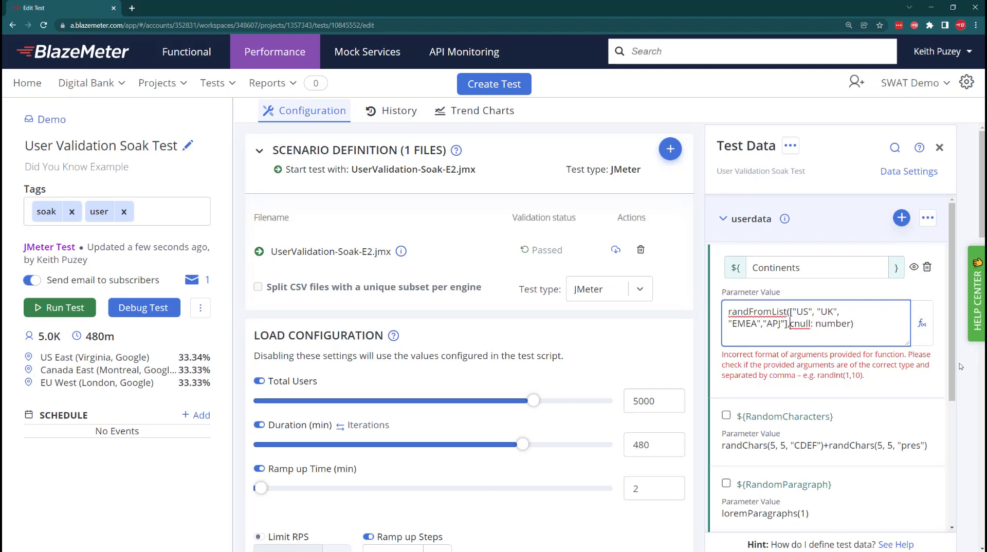
key("Delete")
key("Delete")
key("Delete")
key("Delete")
key("Delete")
key("Delete")
key("Delete")
key("Delete")
key("Delete")
key("Delete")
key("Delete")
key("Delete")
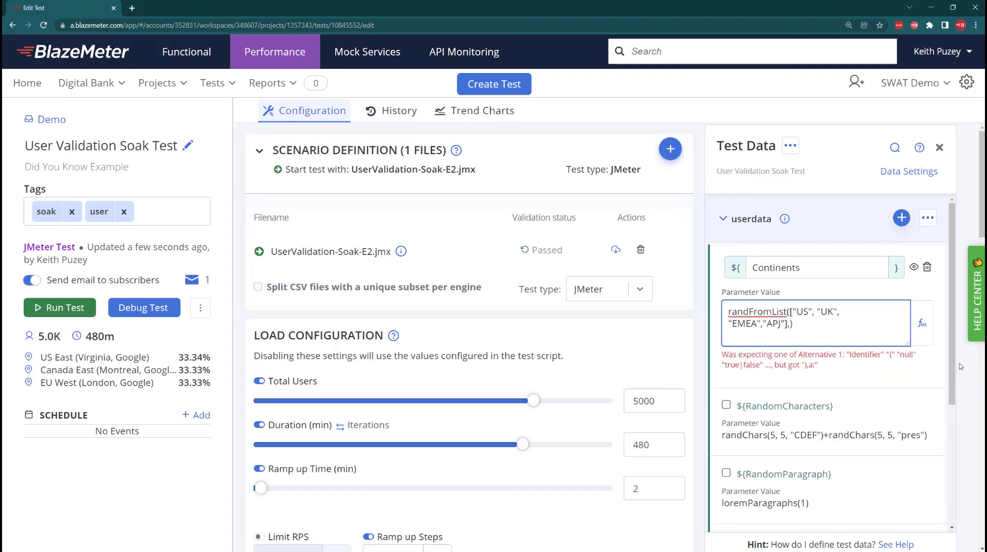
type("25")
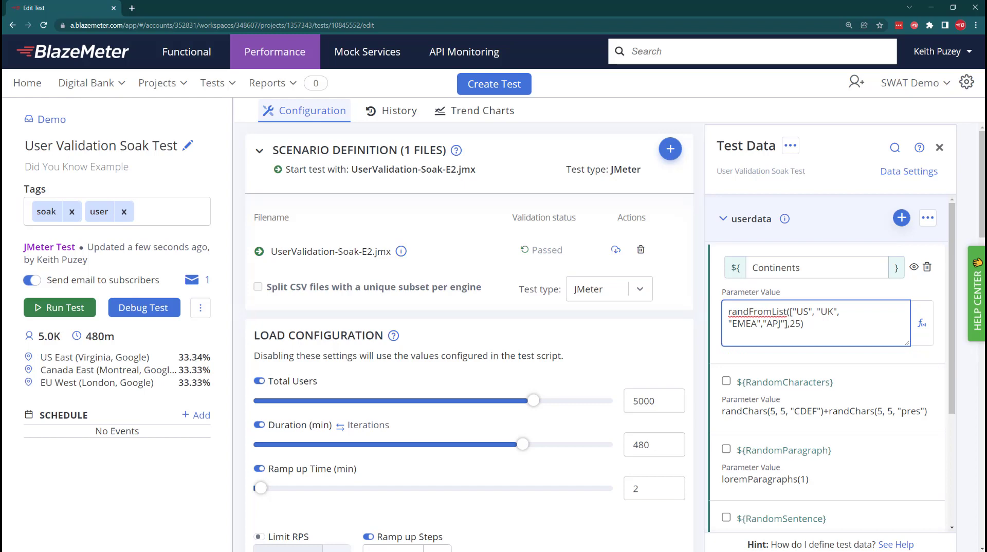
Open the test's data settings and set the defined number of rows for userdata to 10
left_click(917, 175)
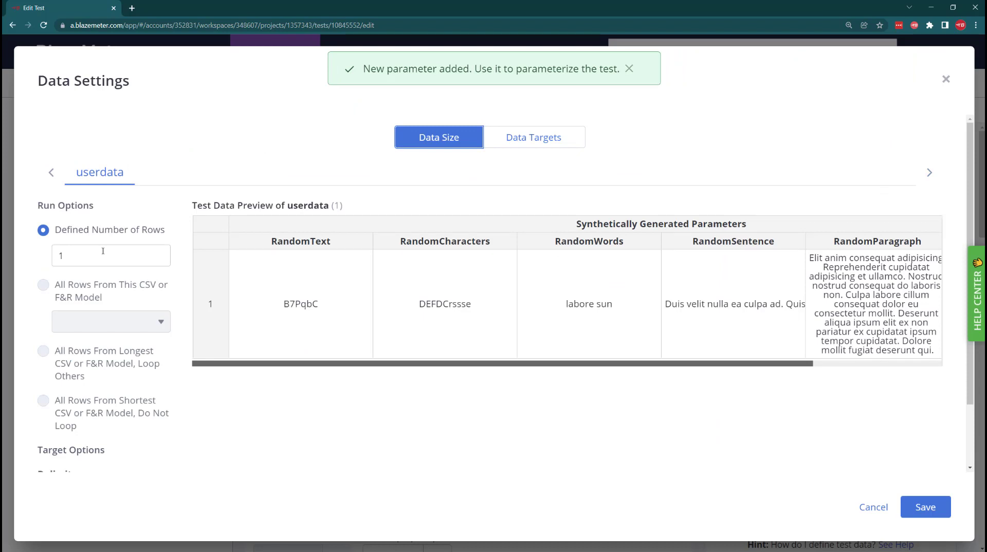
left_click(103, 250)
type("0")
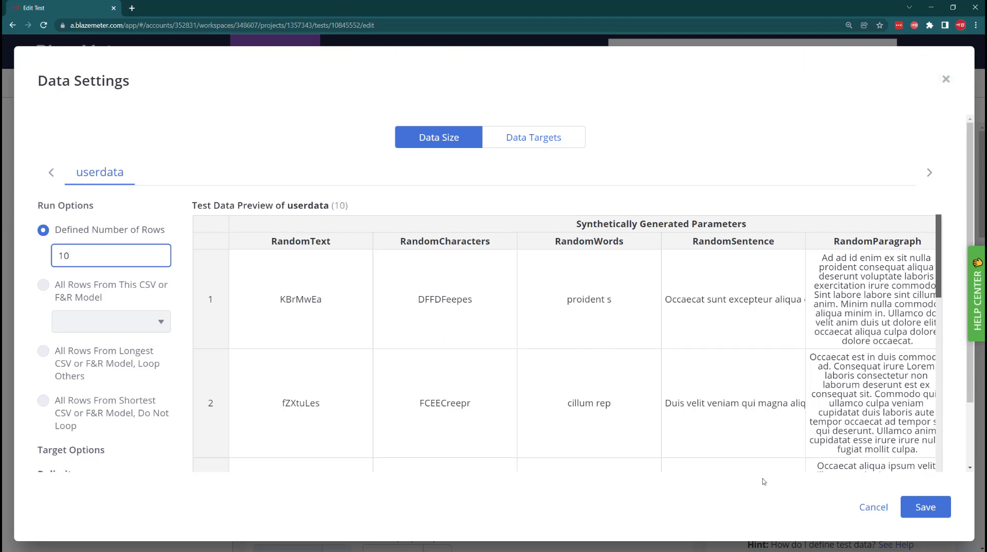
Examine the generated Continents values across all rows of the userdata test data preview
left_click(743, 413)
key("Right")
key("Right")
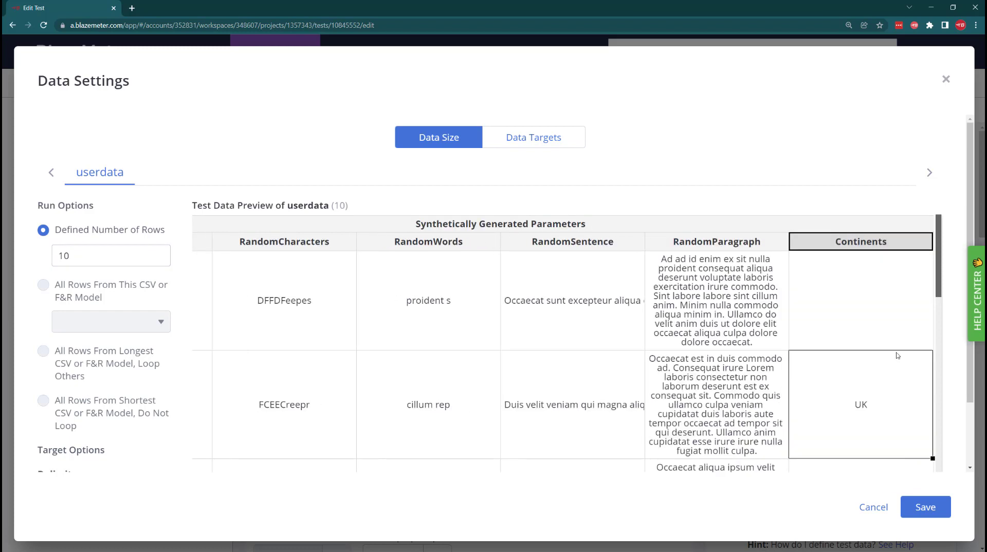
scroll(868, 358, "down", 1)
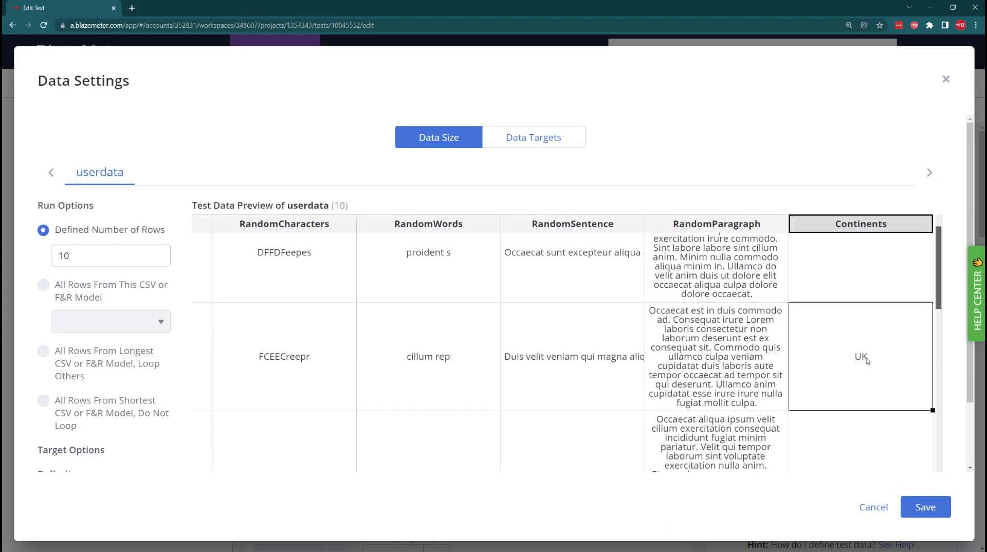
scroll(866, 359, "down", 8)
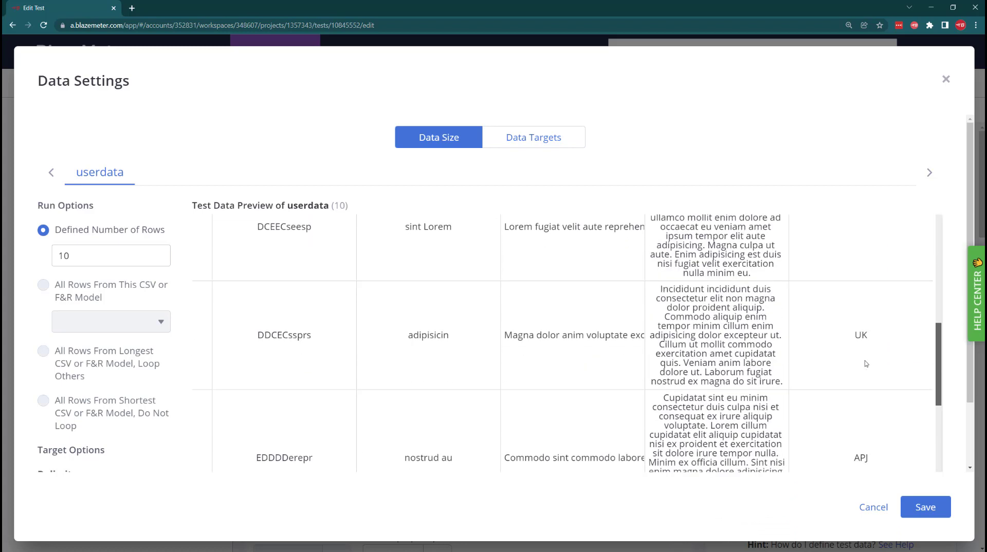
scroll(866, 364, "down", 8)
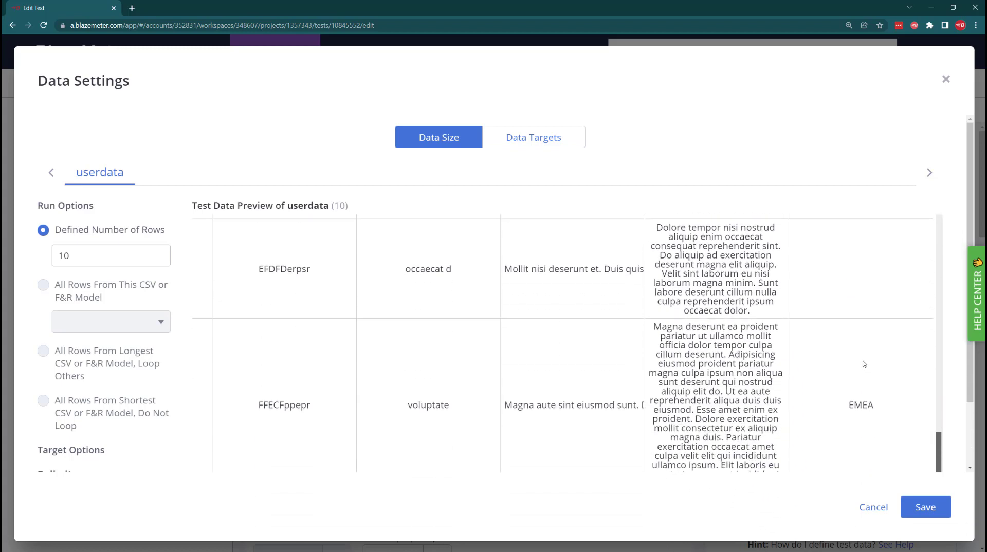
scroll(863, 364, "down", 3)
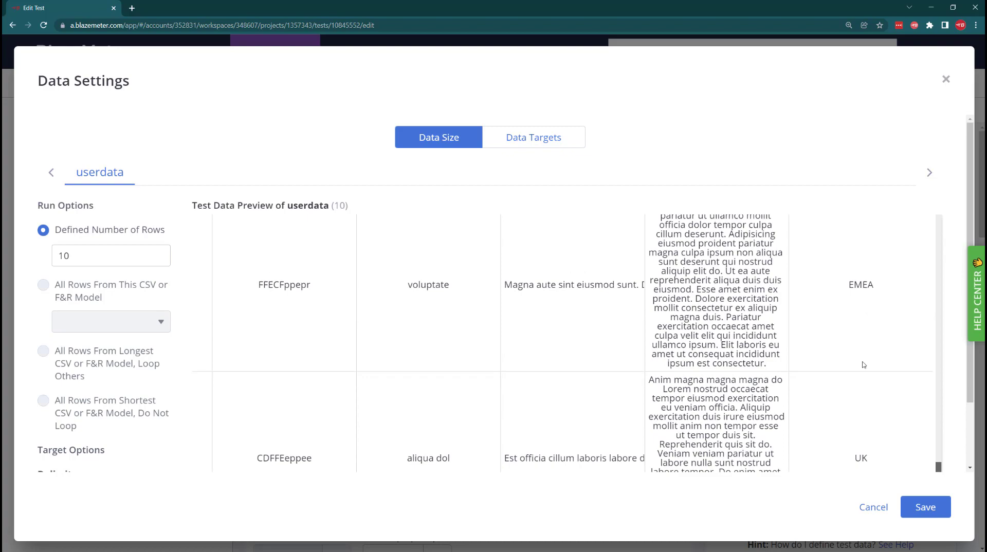